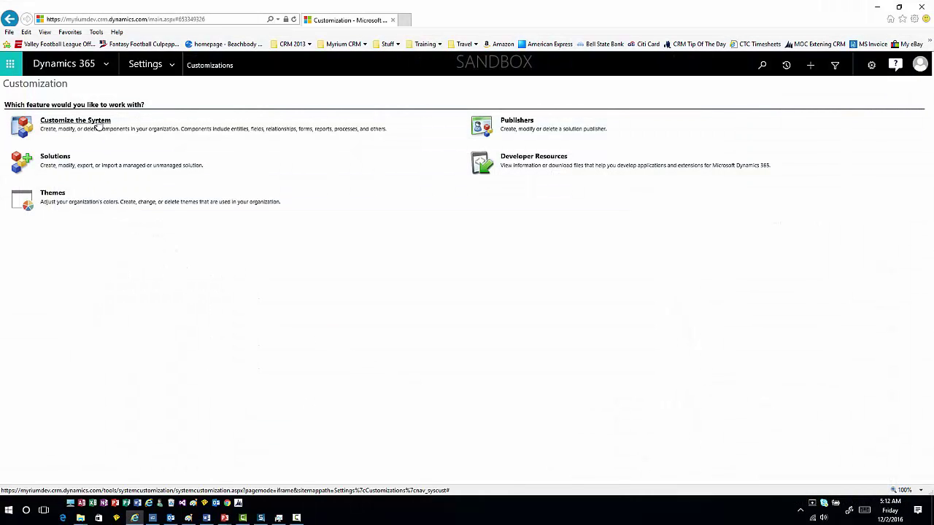
Open the system customizations and start a new business rule for the Account entity.
{"action": "left_click", "coordinate": [98, 126]}
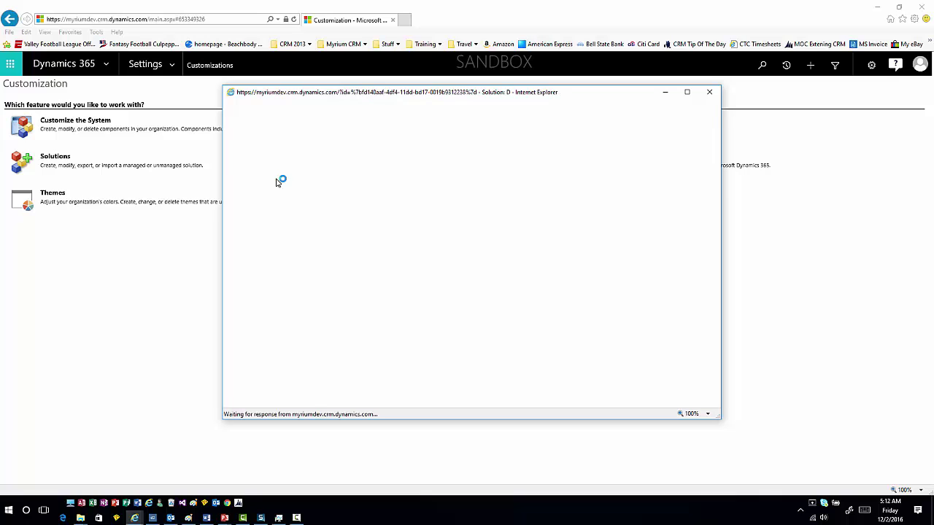
{"action": "left_click", "coordinate": [239, 186]}
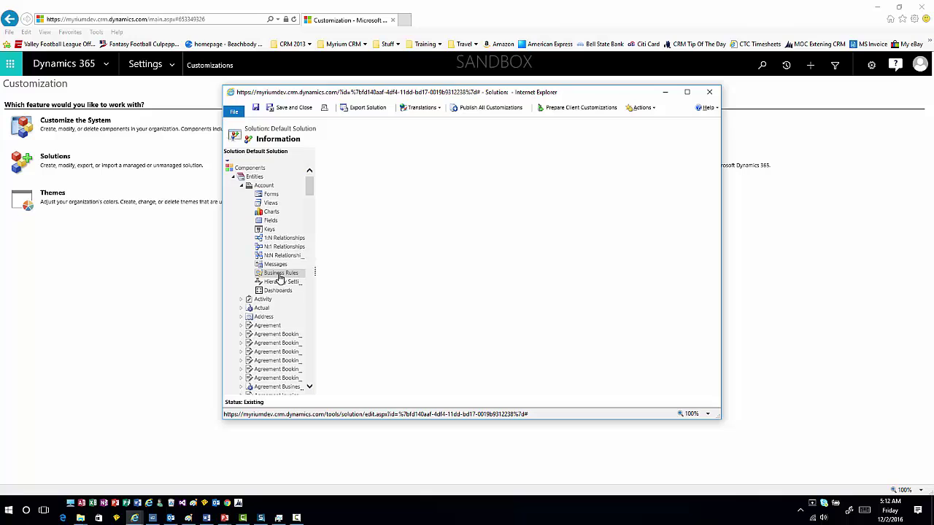
{"action": "left_click", "coordinate": [280, 274]}
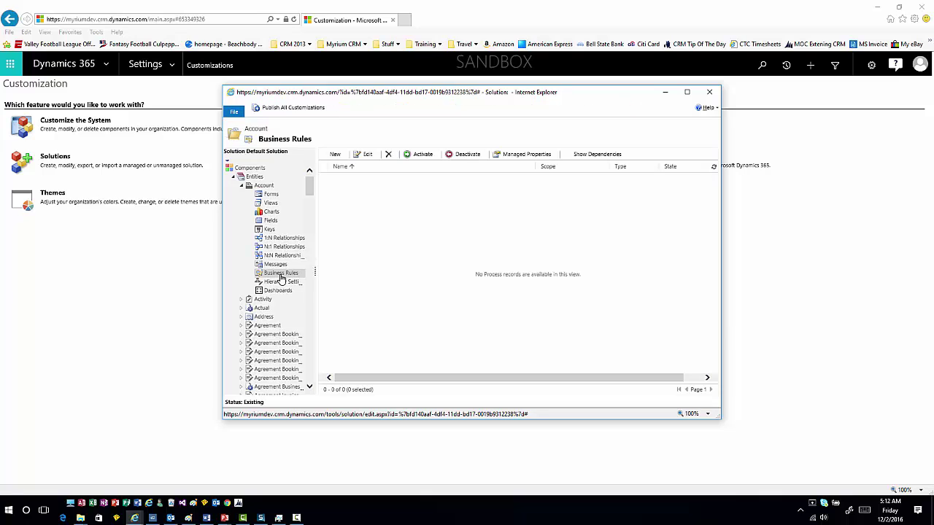
{"action": "left_click", "coordinate": [335, 156]}
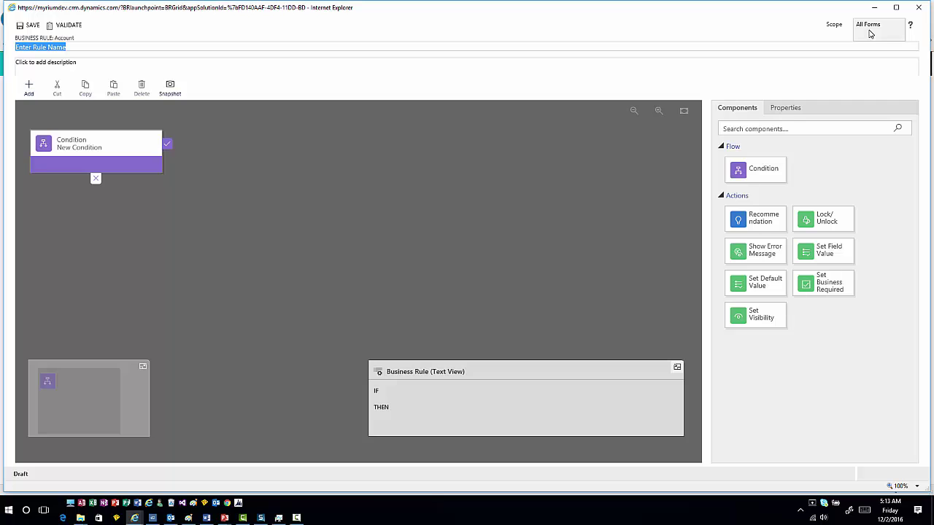
Set the display name of the rule's condition to "Check Relationship Type".
{"action": "left_click", "coordinate": [121, 150]}
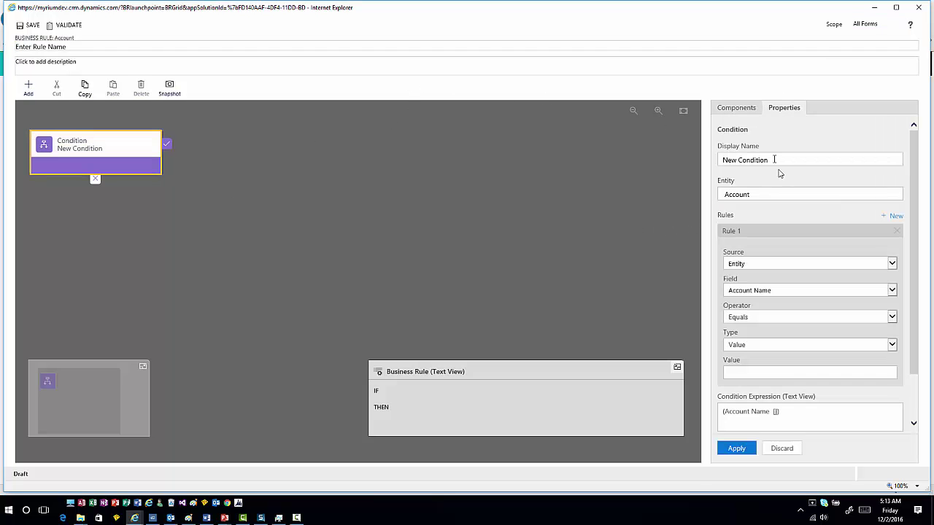
{"action": "left_click", "coordinate": [774, 160]}
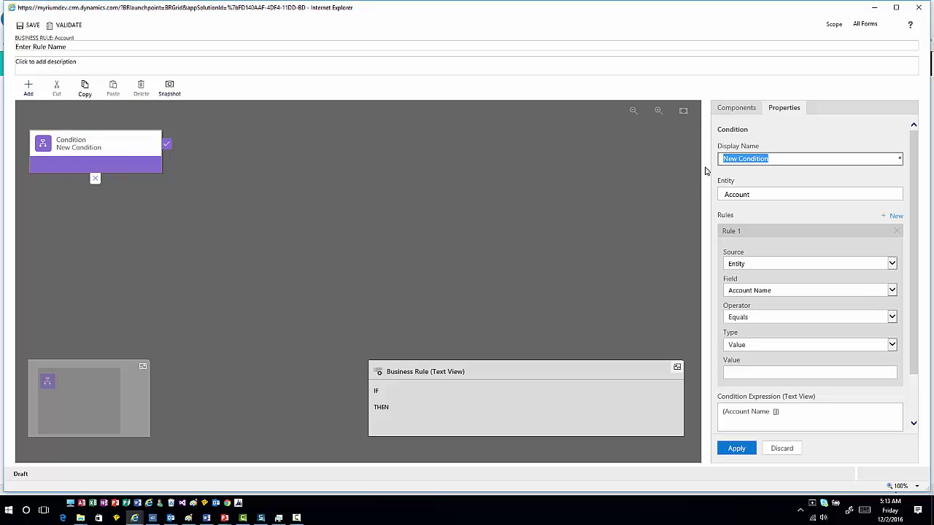
{"action": "type", "text": "Check Relationship Type"}
{"action": "key", "text": "Tab"}
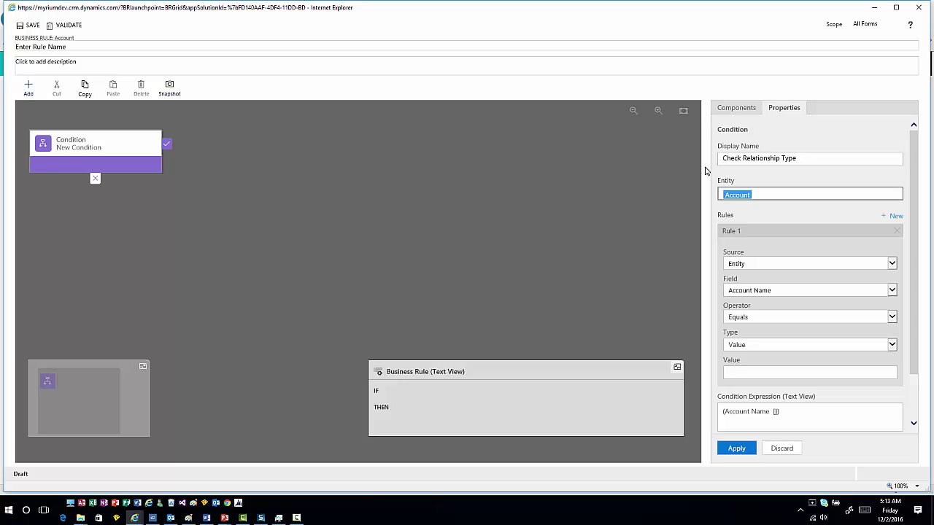
Set the condition rule's source to Business Process, its field to Stage Category and its stage type to Selected Stage.
{"action": "left_click", "coordinate": [757, 267]}
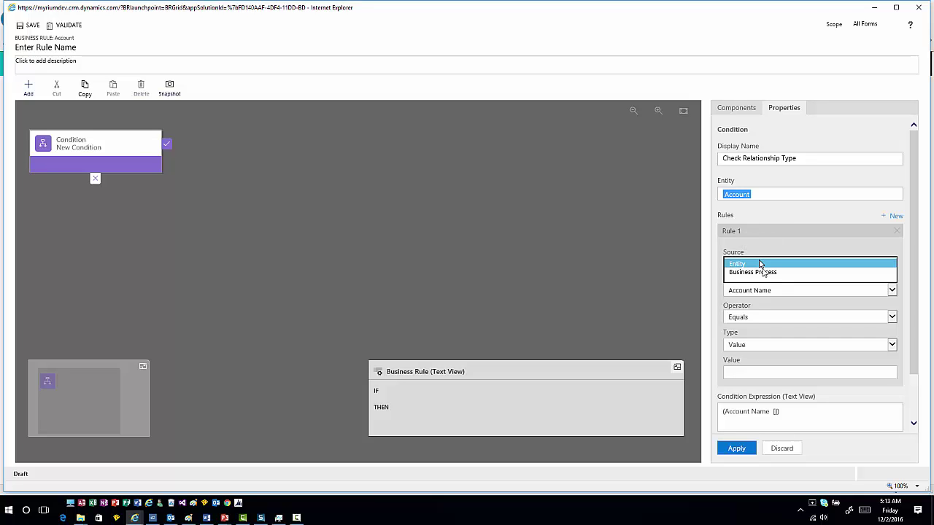
{"action": "left_click", "coordinate": [764, 271]}
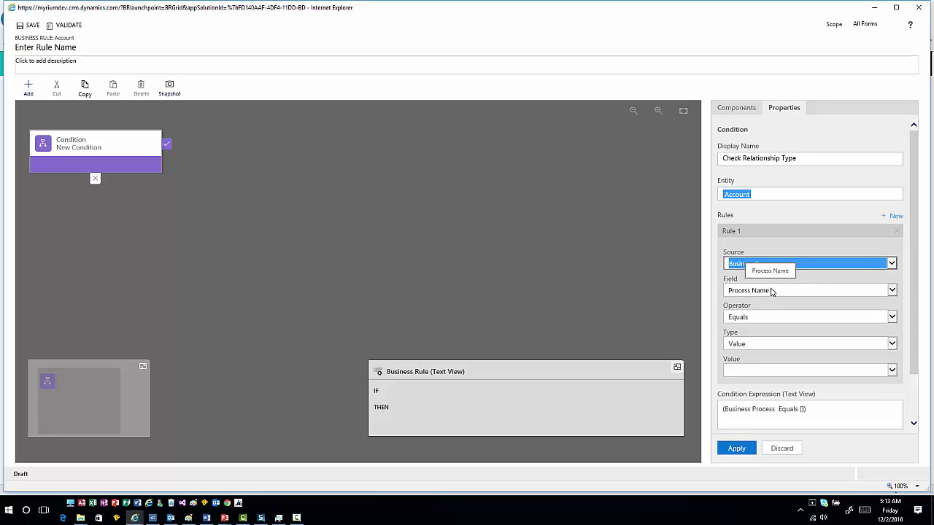
{"action": "left_click", "coordinate": [771, 292]}
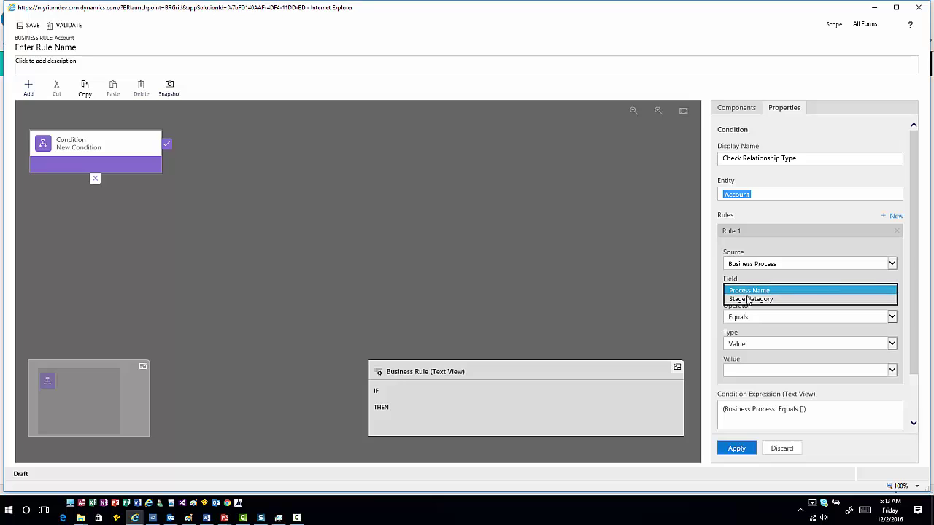
{"action": "left_click", "coordinate": [750, 299]}
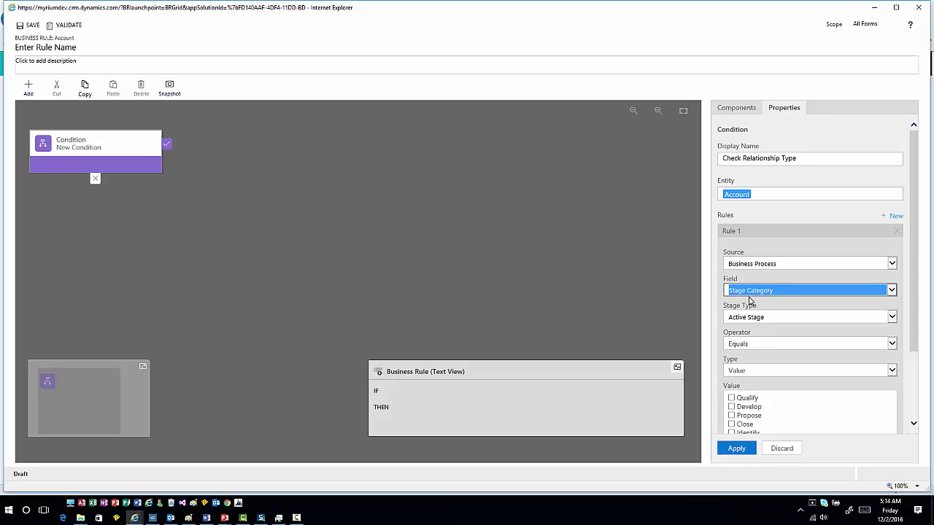
{"action": "left_click", "coordinate": [799, 317]}
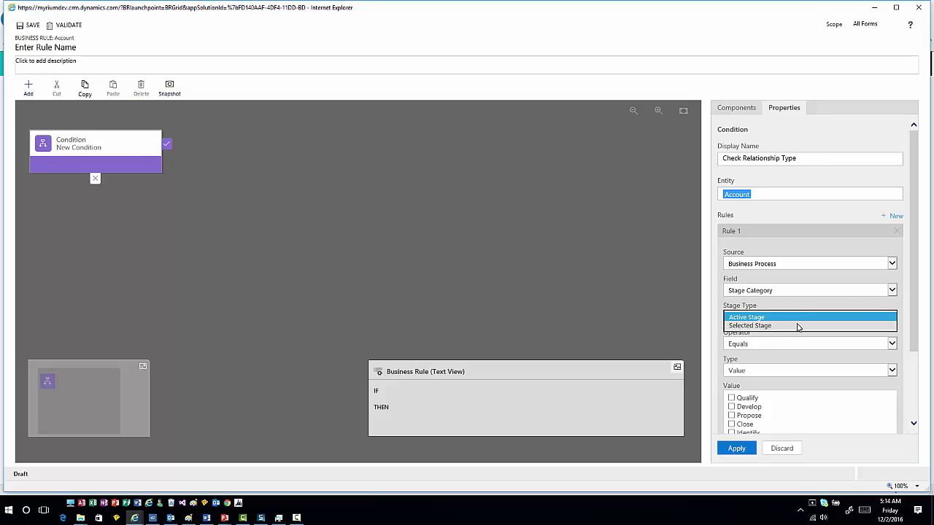
{"action": "left_click", "coordinate": [797, 326]}
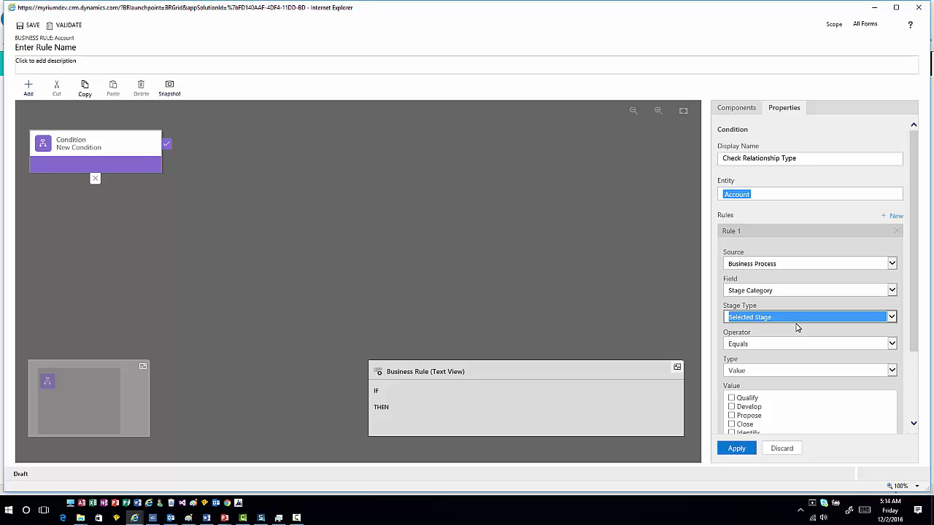
Set the condition's source to Entity and require Relationship Type to equal Customer, and apply it.
{"action": "left_click", "coordinate": [802, 265]}
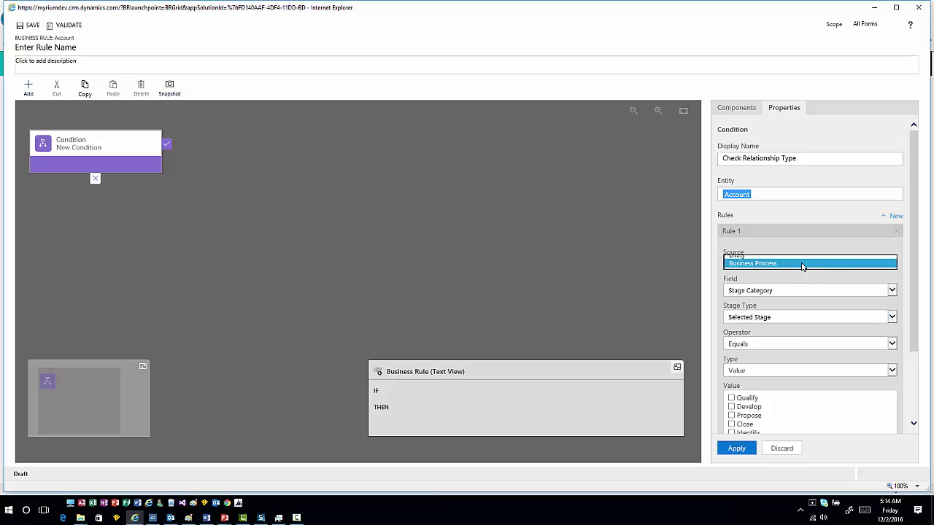
{"action": "left_click", "coordinate": [788, 255]}
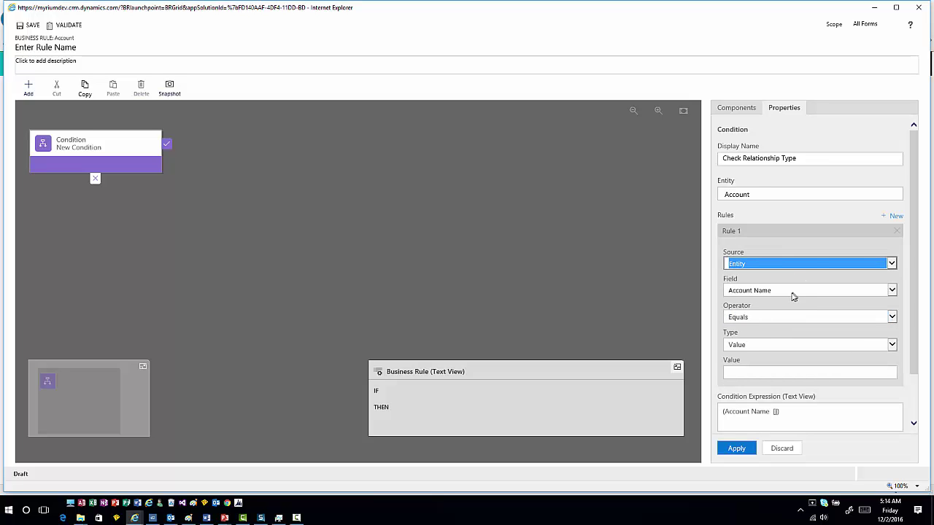
{"action": "left_click", "coordinate": [795, 292]}
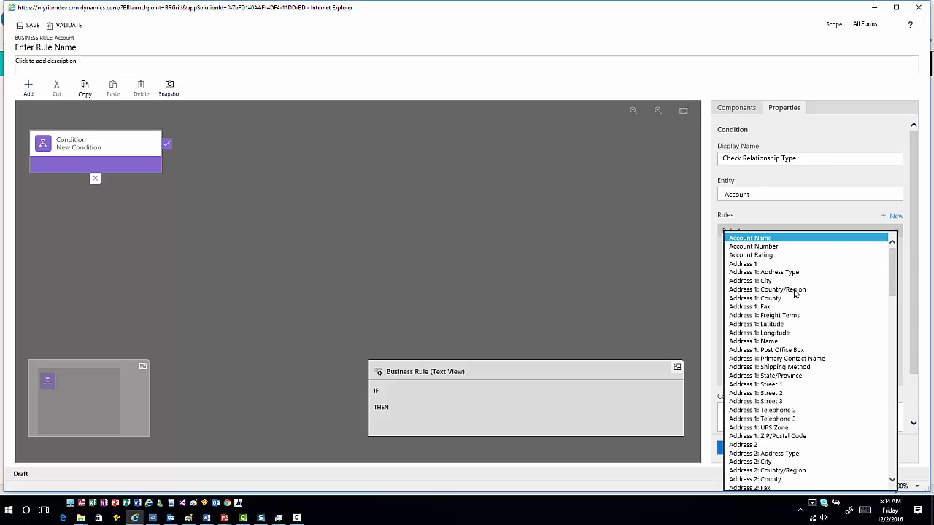
{"action": "scroll", "coordinate": [789, 361], "scroll_direction": "down", "scroll_amount": 20}
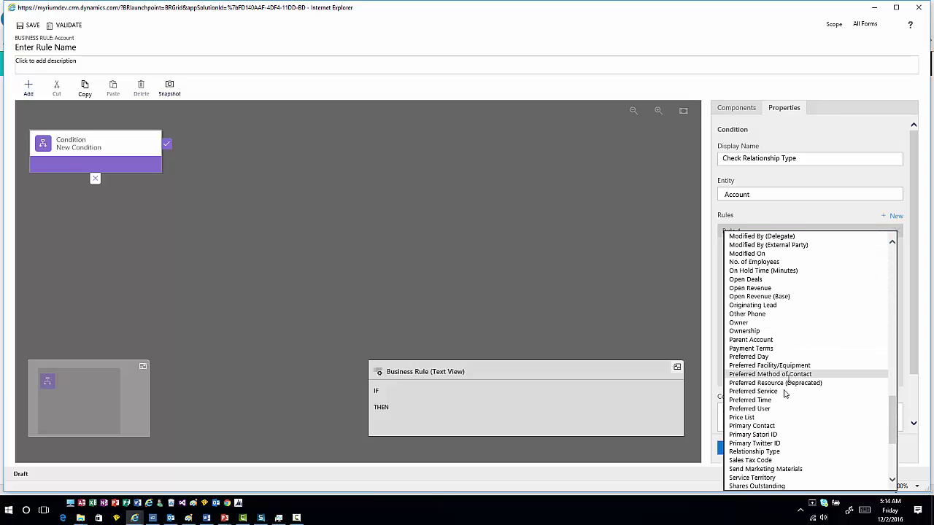
{"action": "left_click", "coordinate": [754, 451]}
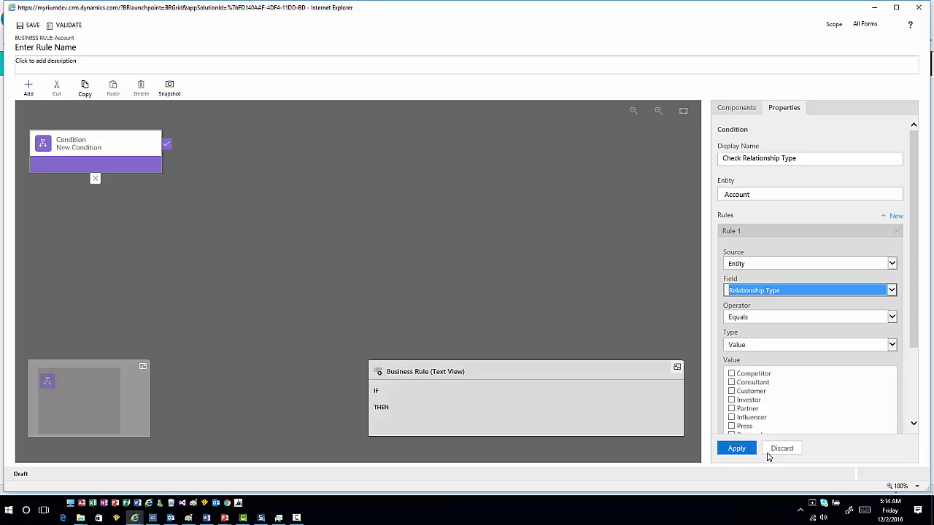
{"action": "left_click", "coordinate": [731, 392]}
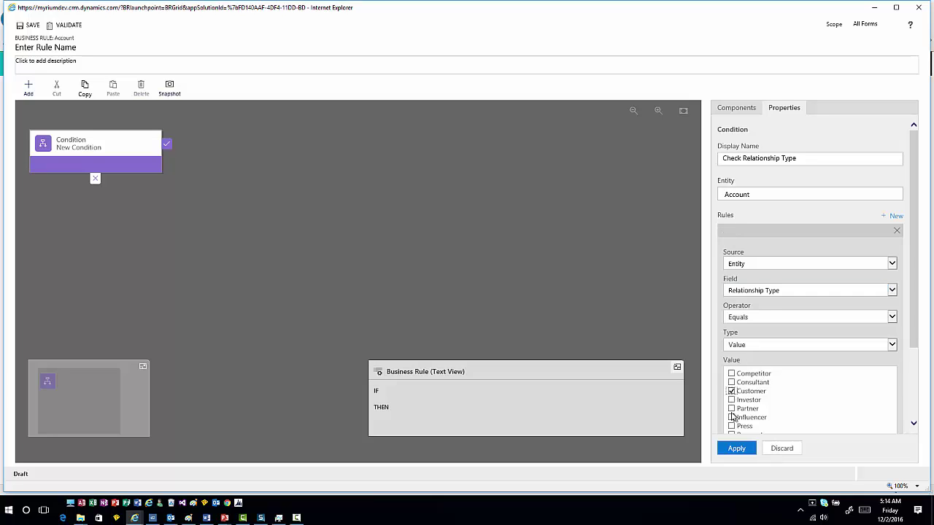
{"action": "left_click", "coordinate": [740, 449]}
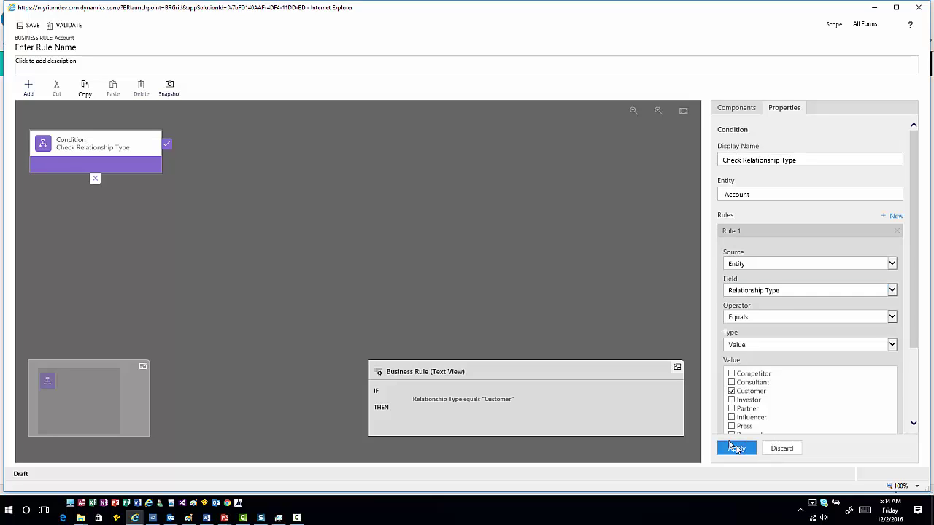
{"action": "left_click", "coordinate": [143, 155]}
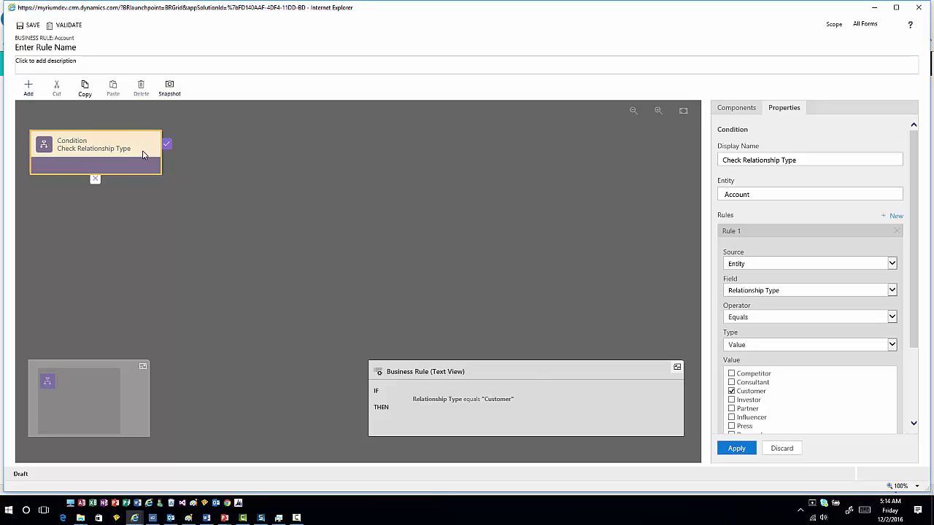
Add a Set Visibility action to each branch of the condition, making the true-branch action show the Account Number field.
{"action": "left_click", "coordinate": [728, 110]}
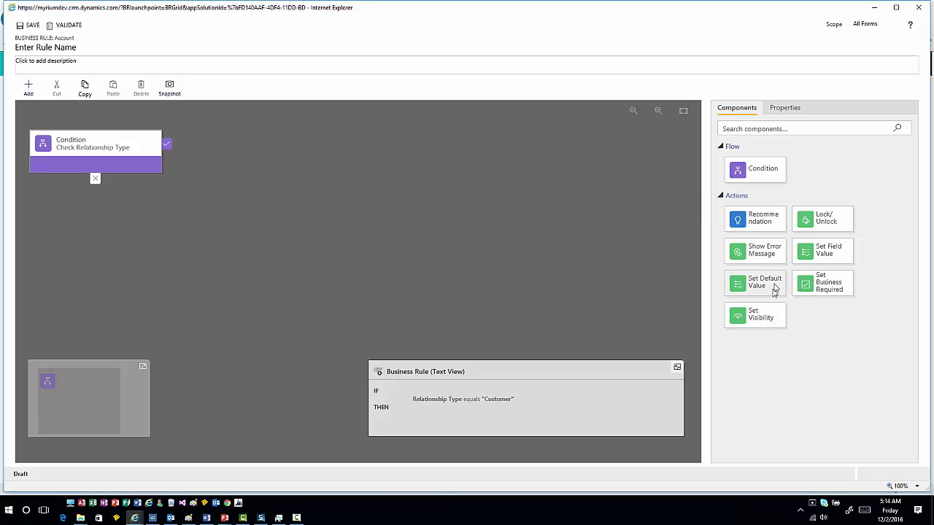
{"action": "left_click_drag", "start_coordinate": [766, 318], "coordinate": [181, 156]}
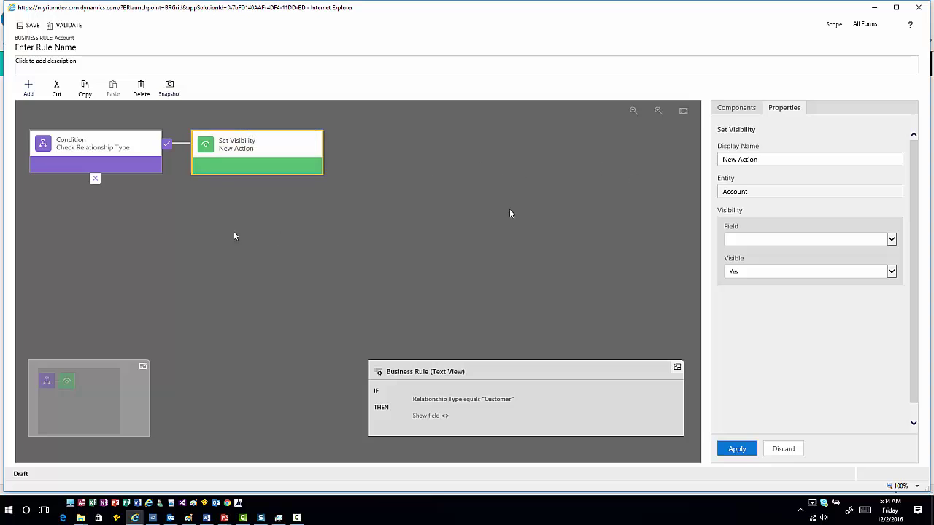
{"action": "left_click", "coordinate": [810, 239]}
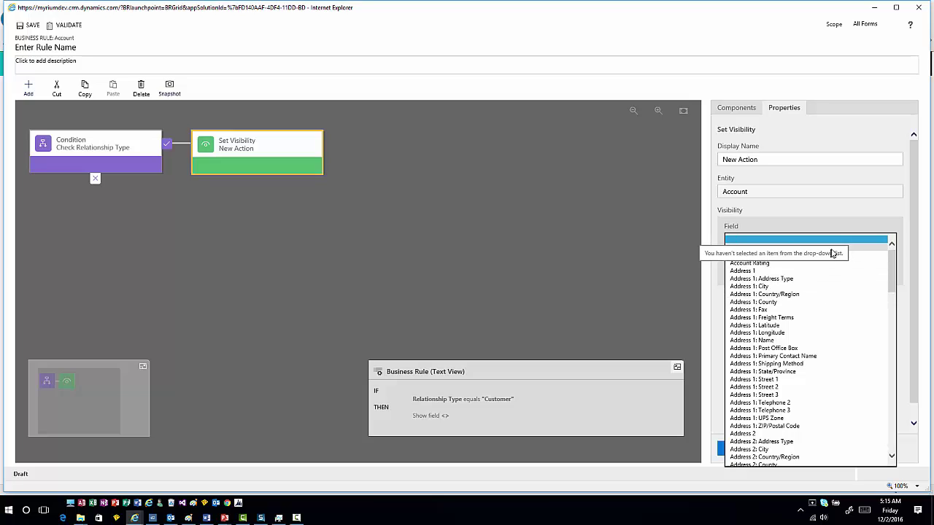
{"action": "left_click", "coordinate": [856, 248]}
{"action": "left_click", "coordinate": [850, 245]}
{"action": "left_click", "coordinate": [837, 248]}
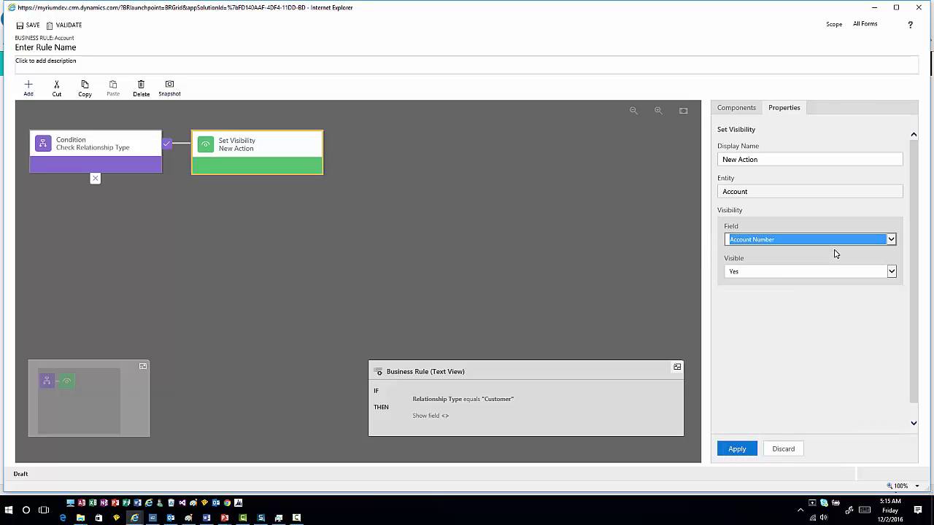
{"action": "left_click", "coordinate": [737, 449]}
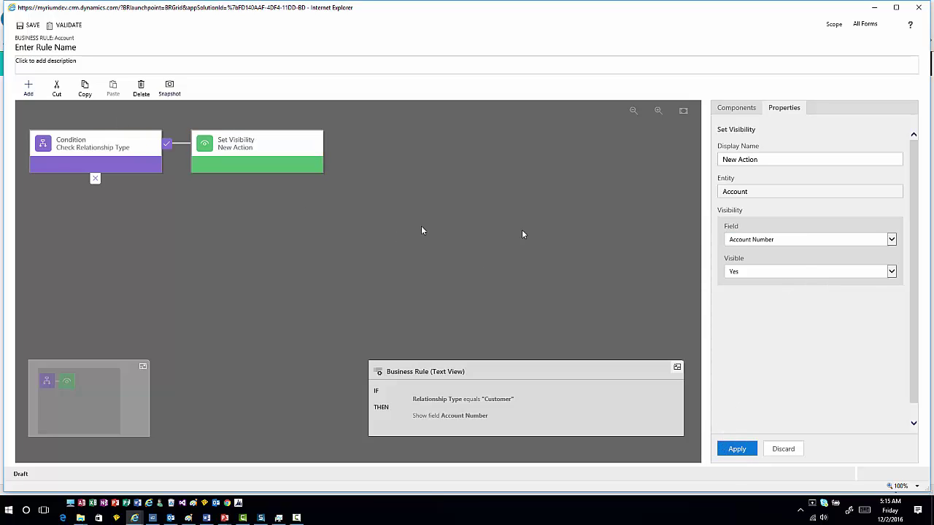
{"action": "left_click", "coordinate": [731, 110]}
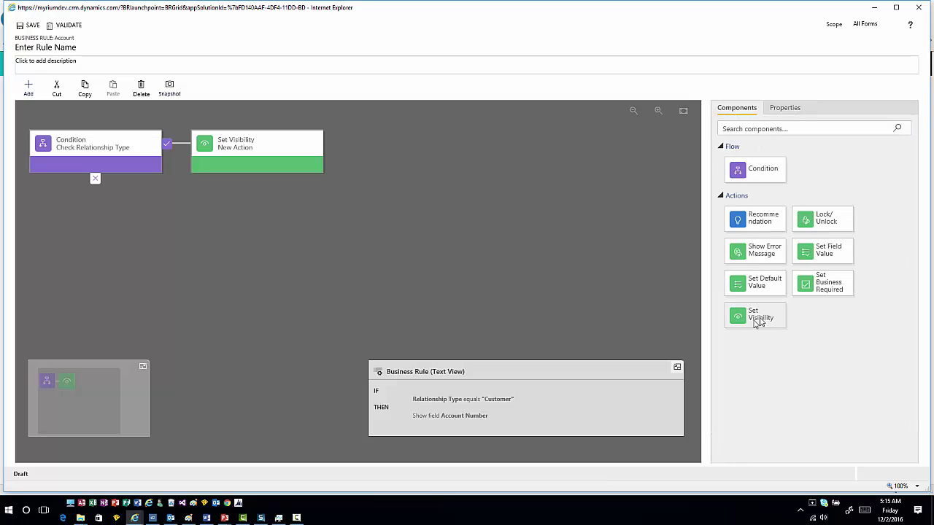
{"action": "left_click_drag", "start_coordinate": [757, 321], "coordinate": [96, 180]}
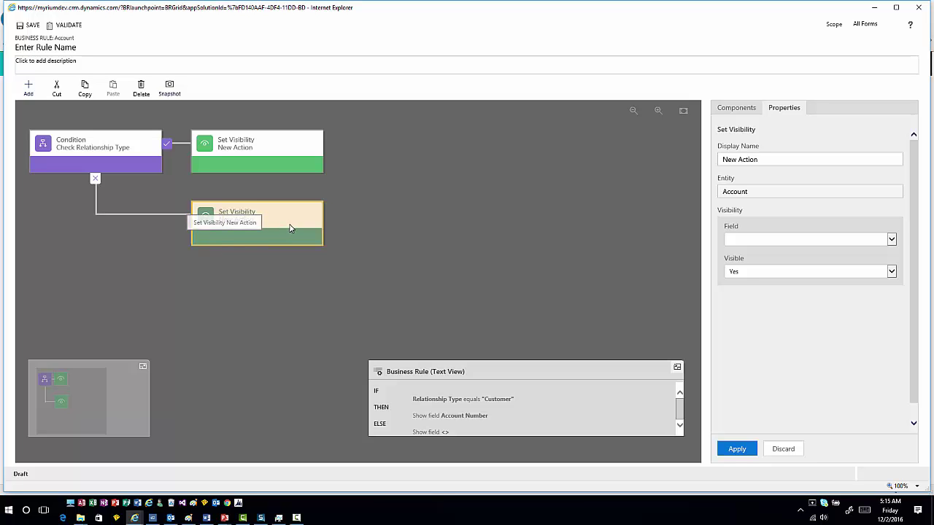
Delete both Set Visibility actions from the business rule.
{"action": "left_click", "coordinate": [140, 86]}
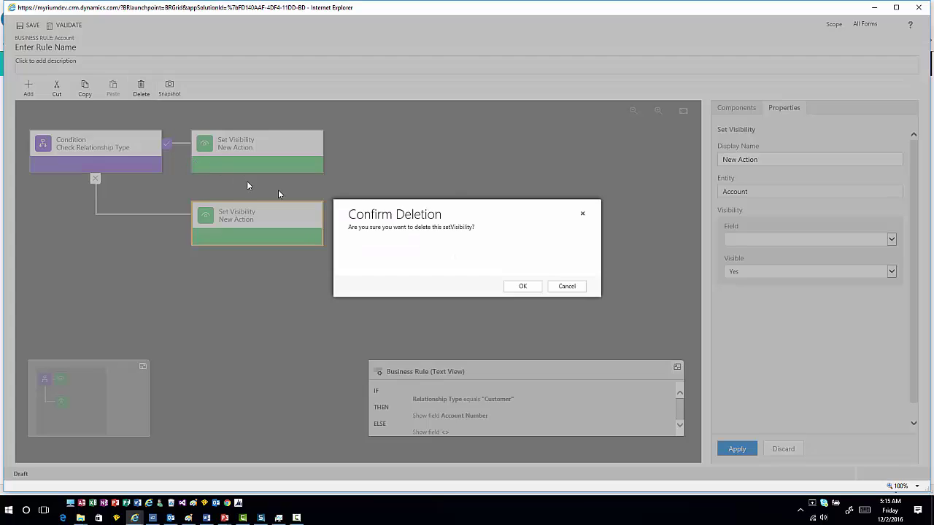
{"action": "left_click", "coordinate": [523, 289]}
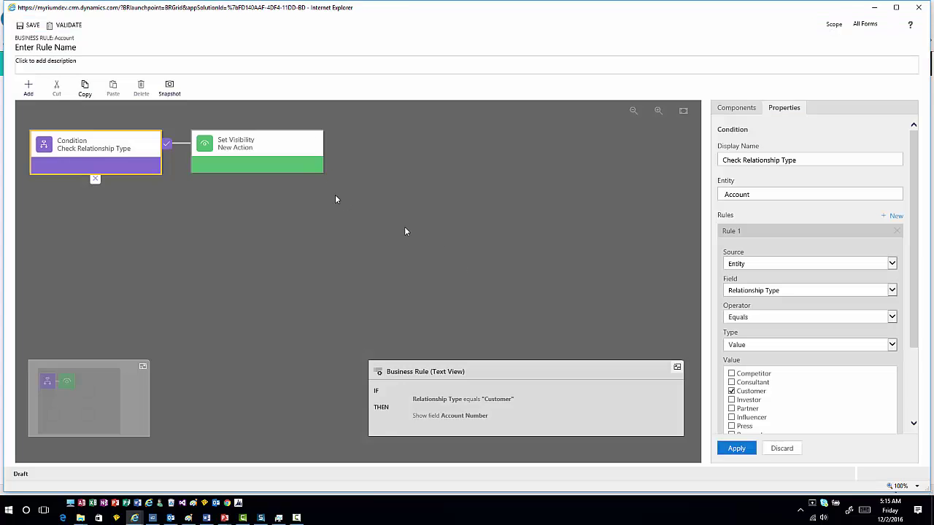
{"action": "left_click", "coordinate": [299, 156]}
{"action": "left_click", "coordinate": [139, 88]}
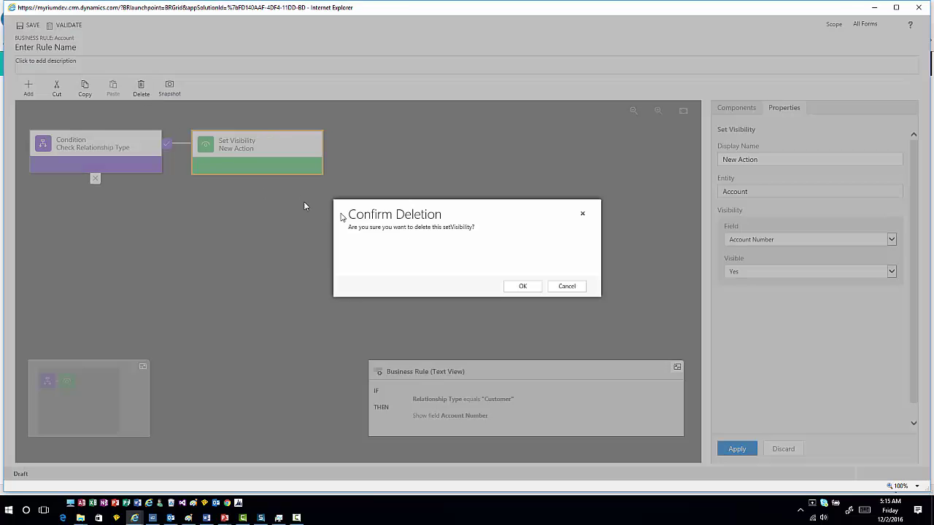
{"action": "left_click", "coordinate": [523, 286]}
Add a Recommendation action to the condition's true branch and name it "Recommend Industry".
{"action": "left_click", "coordinate": [735, 108]}
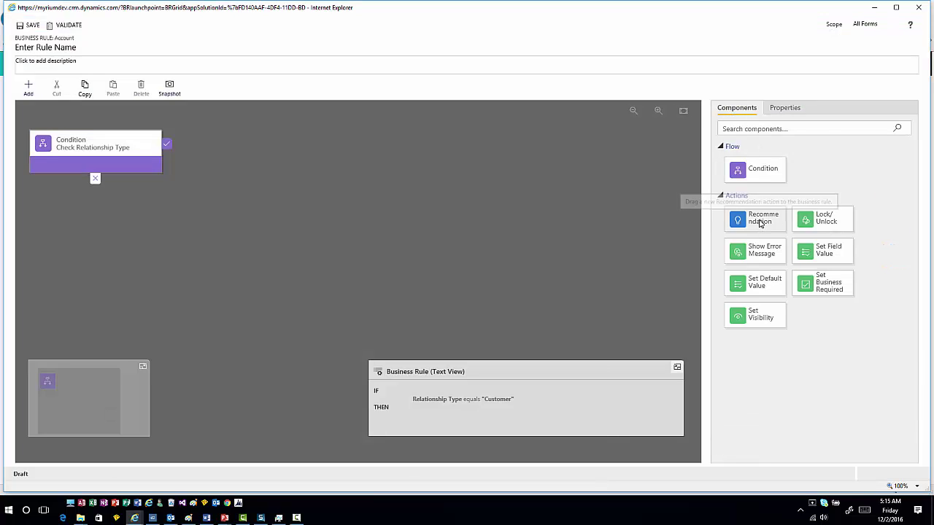
{"action": "left_click_drag", "start_coordinate": [760, 223], "coordinate": [178, 149]}
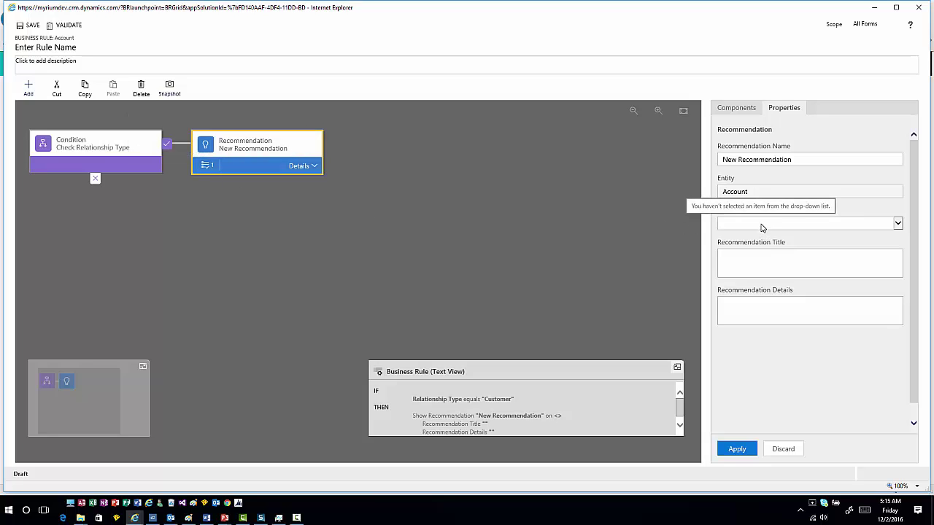
{"action": "left_click", "coordinate": [797, 158]}
{"action": "left_click_drag", "start_coordinate": [795, 157], "coordinate": [701, 172]}
{"action": "type", "text": "Recommend"}
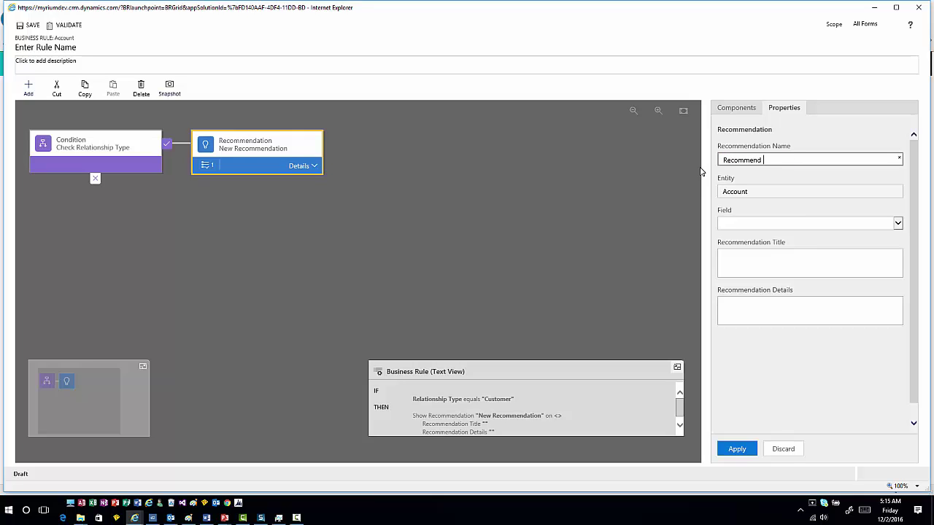
{"action": "type", "text": " In"}
{"action": "type", "text": "duc"}
Choose Industry as the field for the recommendation.
{"action": "left_click", "coordinate": [795, 224]}
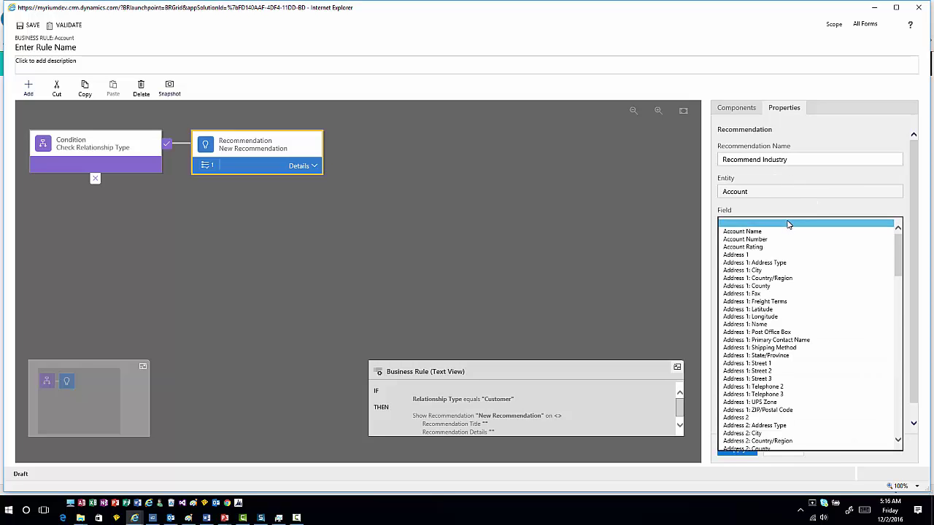
{"action": "scroll", "coordinate": [791, 295], "scroll_direction": "down", "scroll_amount": 10}
{"action": "scroll", "coordinate": [791, 296], "scroll_direction": "down", "scroll_amount": 2}
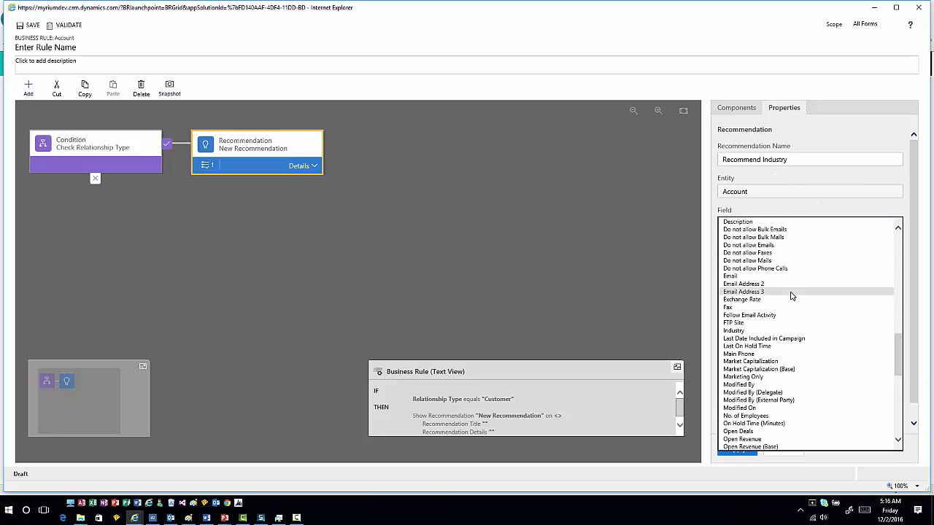
{"action": "left_click", "coordinate": [775, 333]}
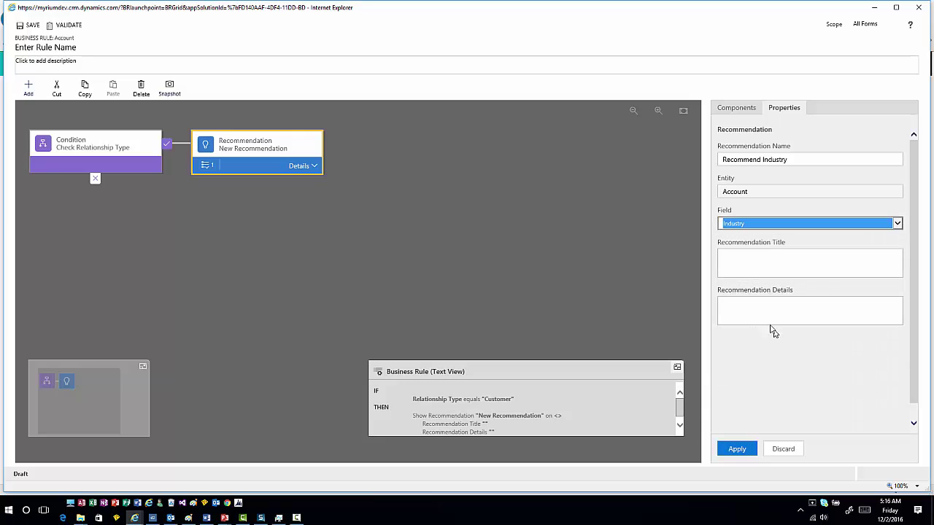
Title the recommendation "Industry Recommendation" and enter the details "You should really Set this Field to This Value.".
{"action": "left_click", "coordinate": [745, 264]}
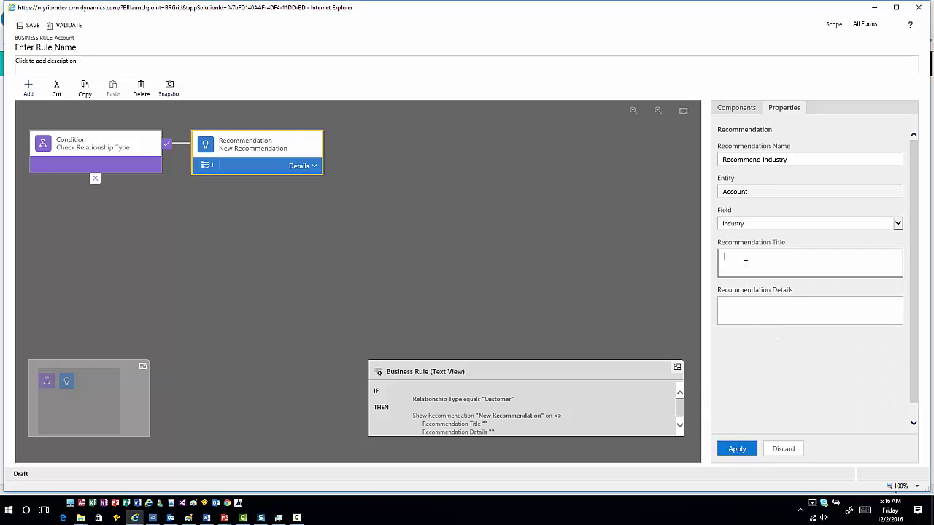
{"action": "type", "text": "Indusrty Recommendation"}
{"action": "right_click", "coordinate": [728, 261]}
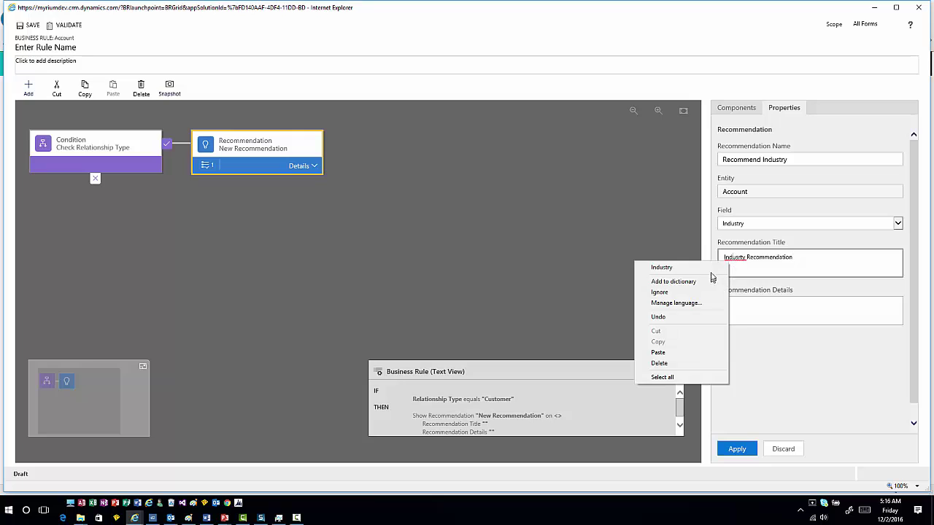
{"action": "left_click", "coordinate": [712, 270]}
{"action": "left_click", "coordinate": [734, 303]}
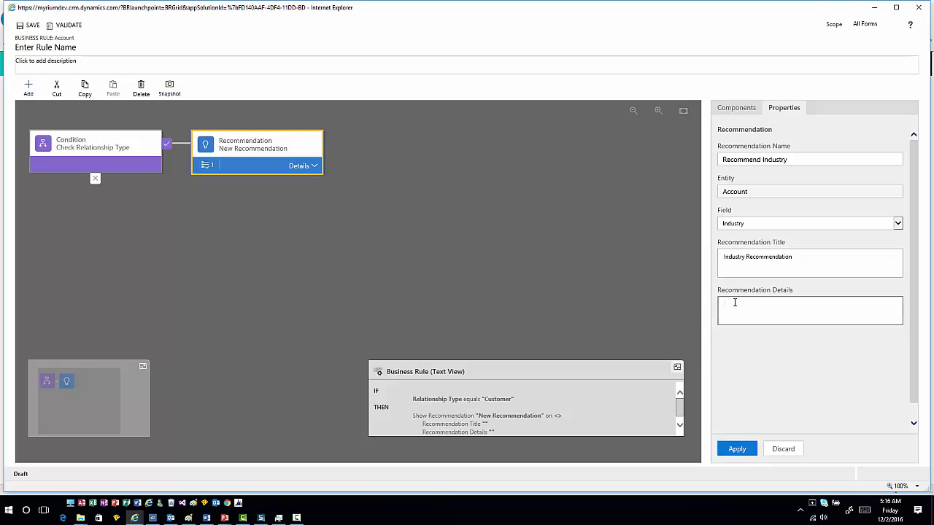
{"action": "type", "text": "You should really Set this Field to This Value."}
{"action": "left_click", "coordinate": [728, 319]}
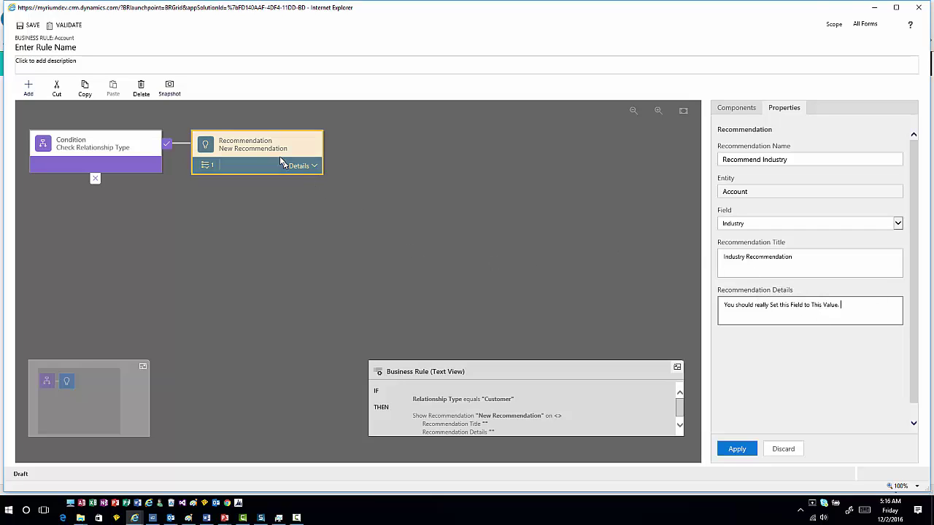
Make the recommendation's nested action set the Industry field to the value Financial, and apply it.
{"action": "left_click", "coordinate": [298, 165]}
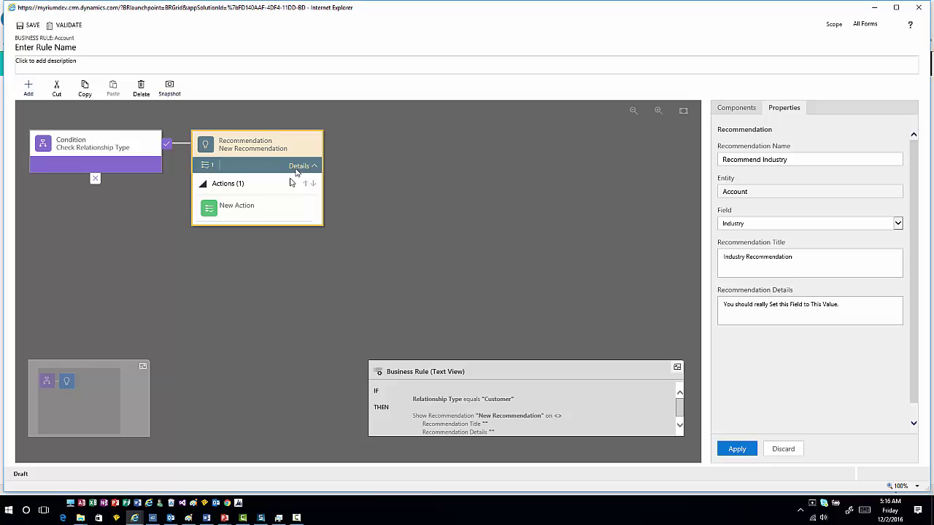
{"action": "left_click", "coordinate": [271, 217]}
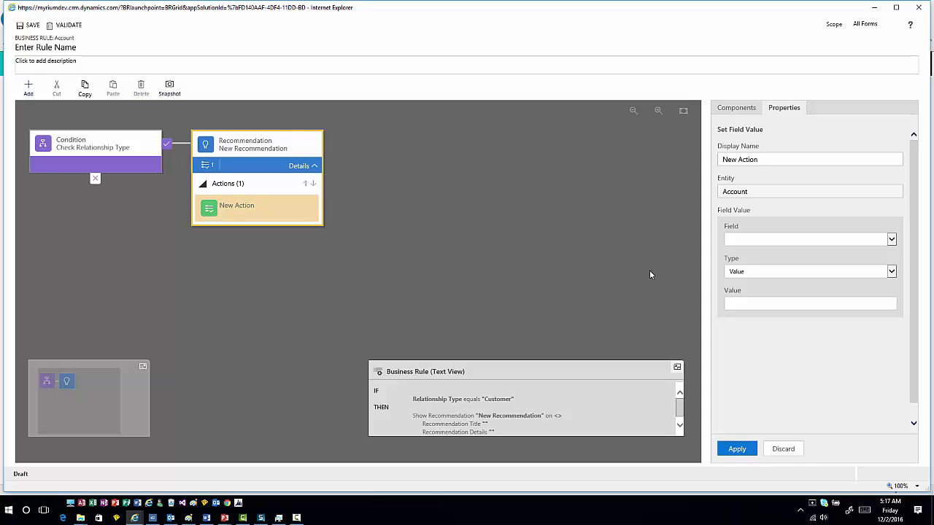
{"action": "left_click", "coordinate": [769, 242]}
{"action": "scroll", "coordinate": [773, 270], "scroll_direction": "down", "scroll_amount": 15}
{"action": "scroll", "coordinate": [775, 292], "scroll_direction": "down", "scroll_amount": 3}
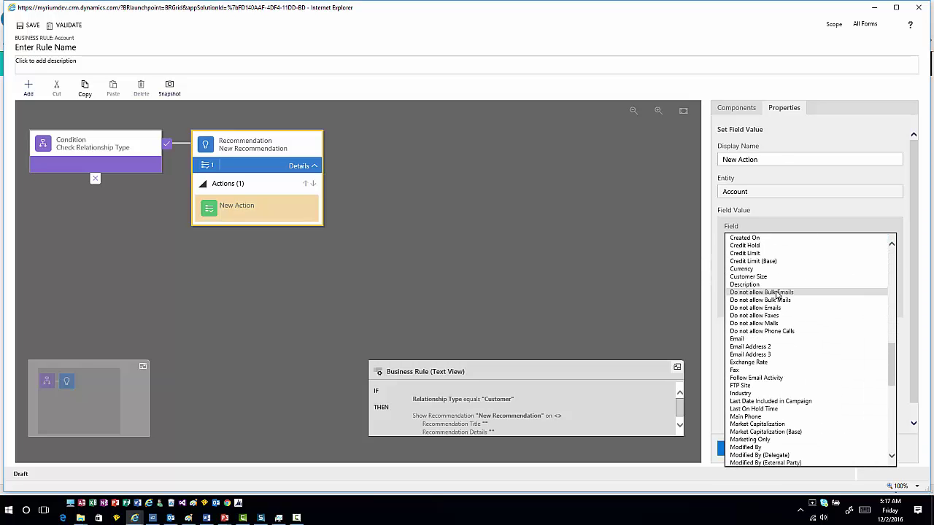
{"action": "left_click", "coordinate": [763, 393]}
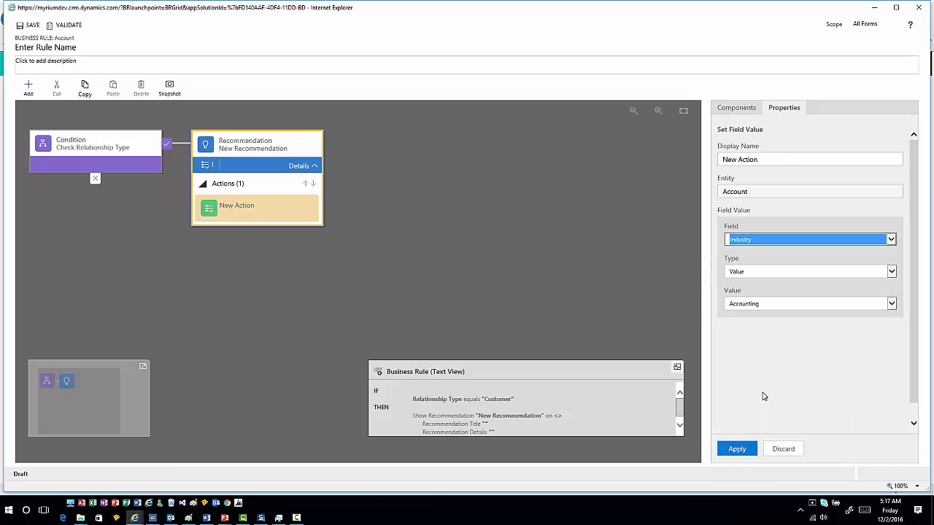
{"action": "left_click", "coordinate": [785, 305]}
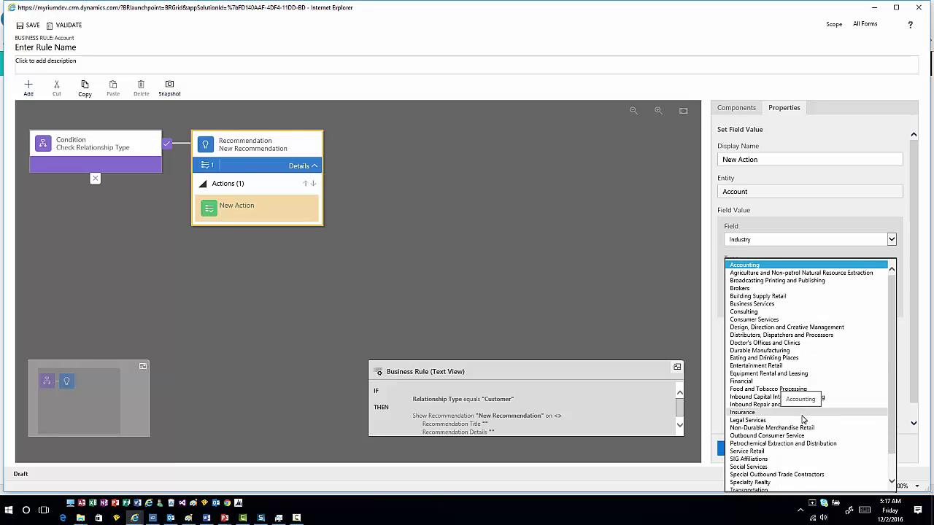
{"action": "left_click", "coordinate": [741, 380]}
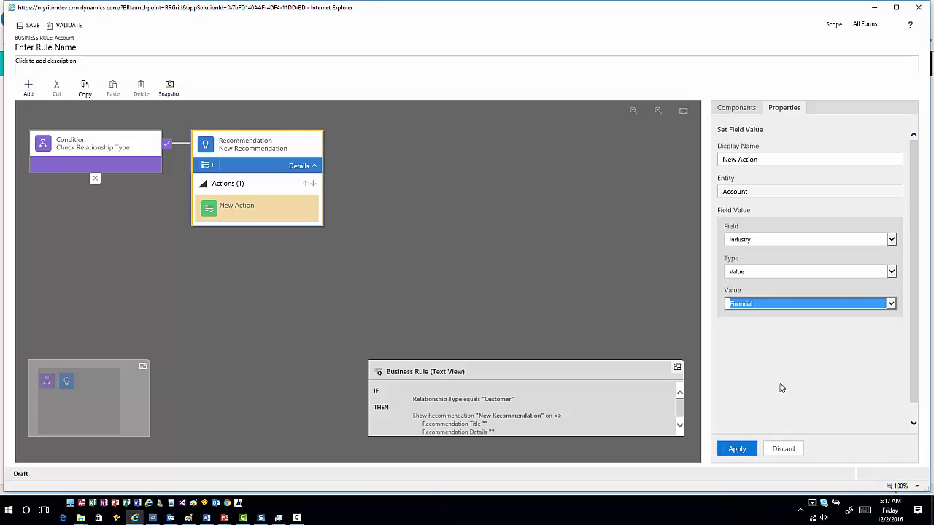
{"action": "left_click", "coordinate": [745, 450]}
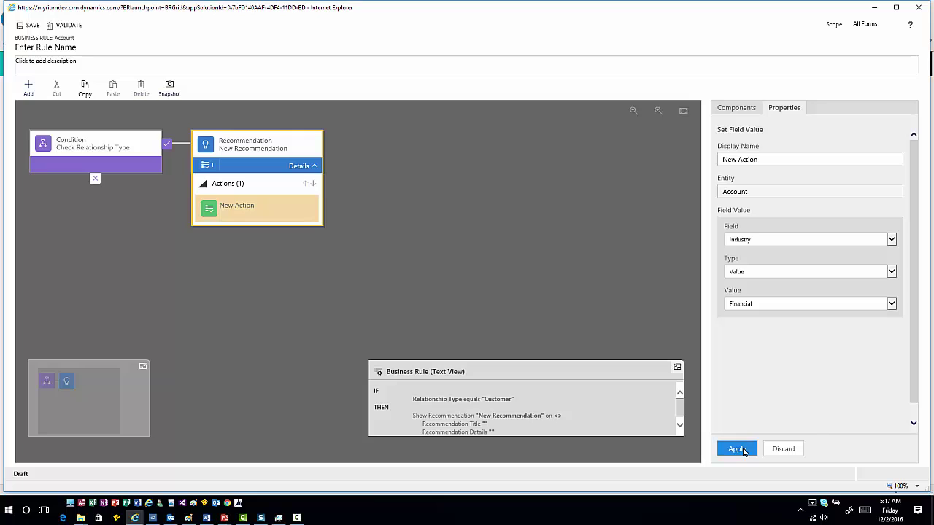
Rename the recommendation's nested action to "Financial" and apply the change.
{"action": "left_click", "coordinate": [246, 148]}
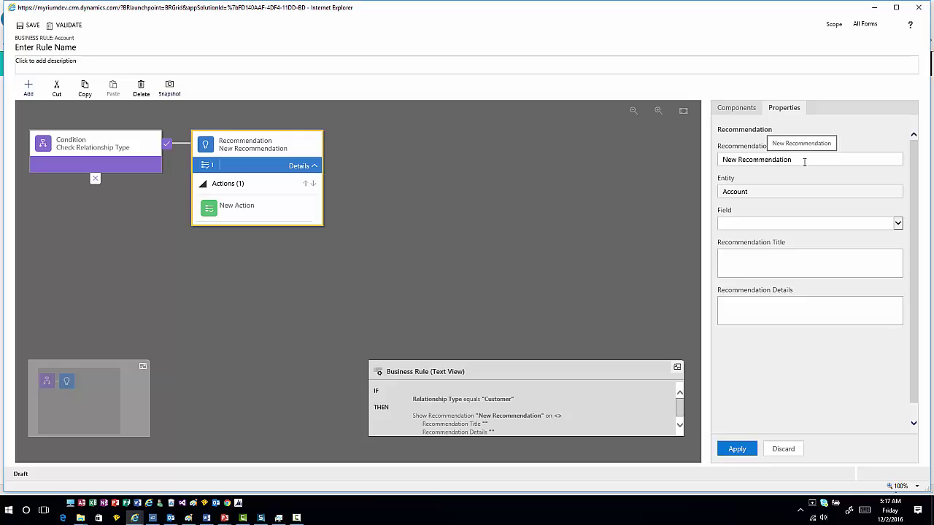
{"action": "left_click", "coordinate": [253, 208]}
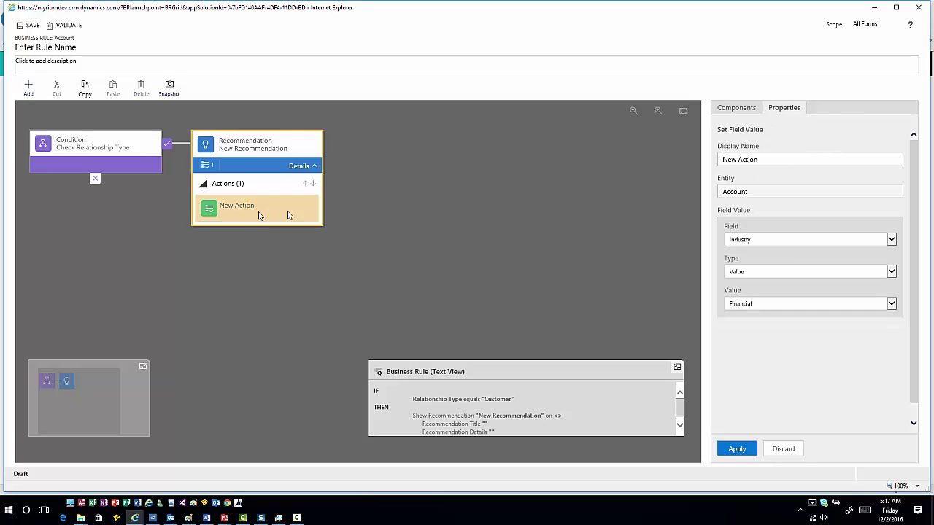
{"action": "left_click_drag", "start_coordinate": [769, 159], "coordinate": [695, 168]}
{"action": "type", "text": "Fin"}
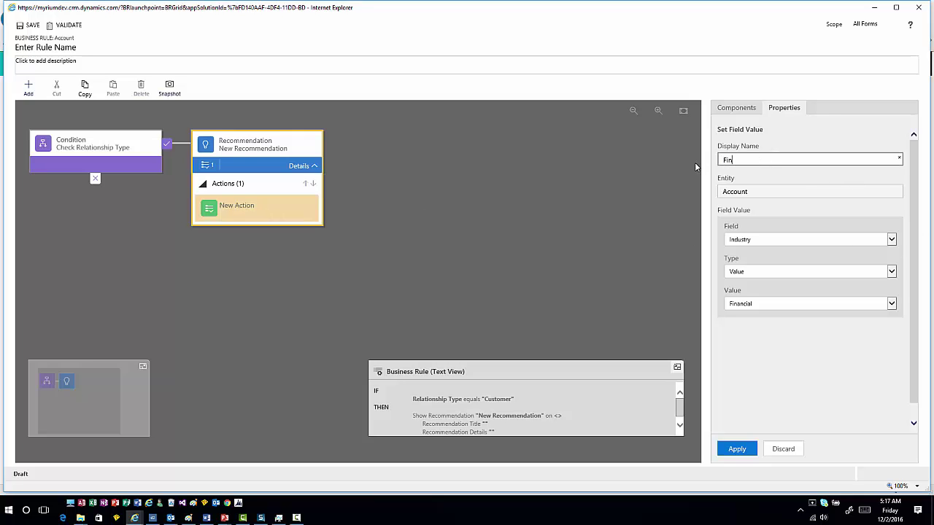
{"action": "type", "text": "ancial"}
{"action": "left_click", "coordinate": [738, 449]}
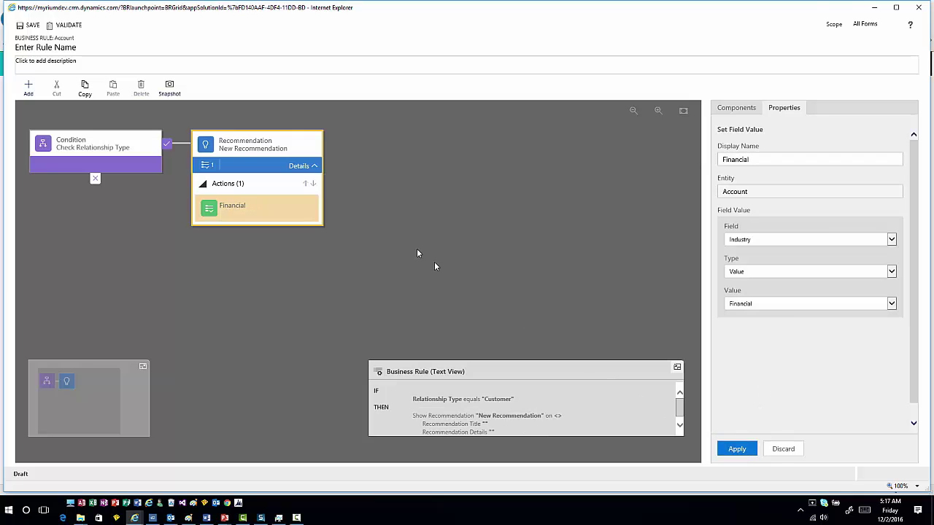
Reselect the Recommendation component and set its field to Industry.
{"action": "left_click", "coordinate": [283, 150]}
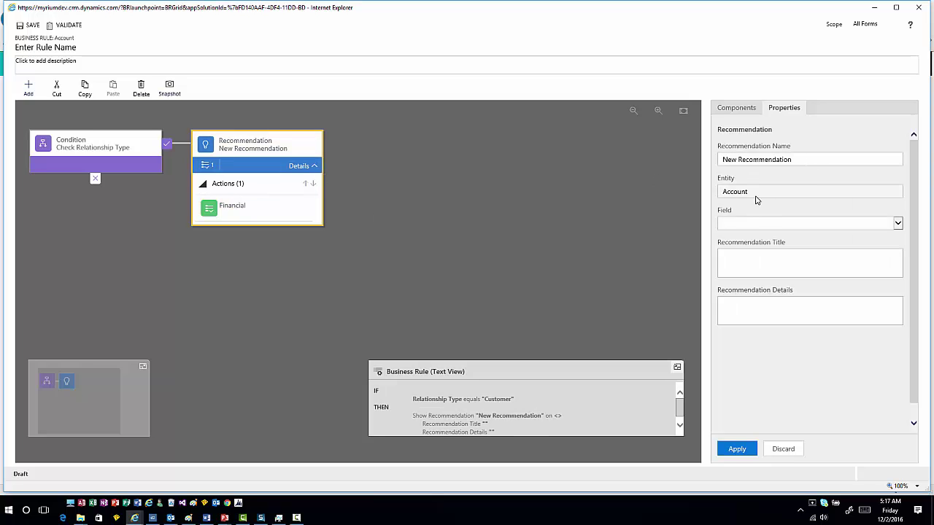
{"action": "left_click", "coordinate": [753, 223]}
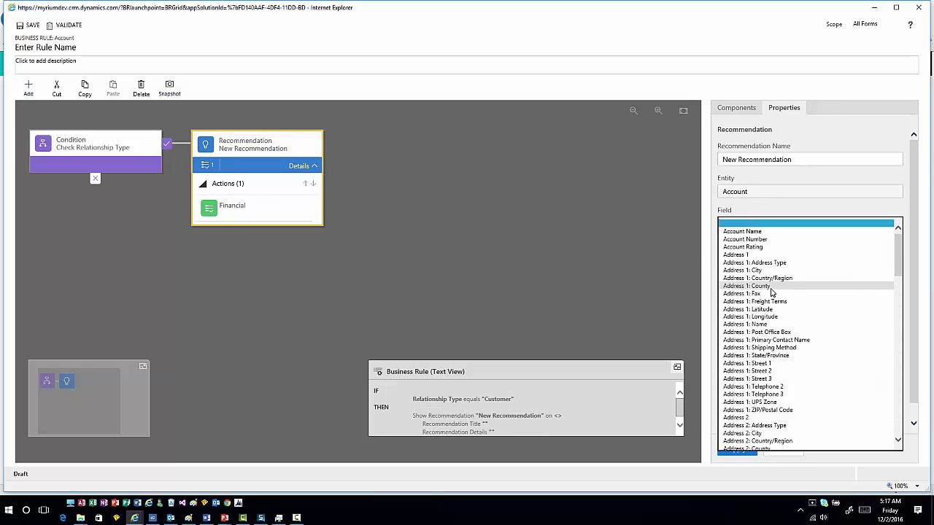
{"action": "scroll", "coordinate": [775, 300], "scroll_direction": "down", "scroll_amount": 15}
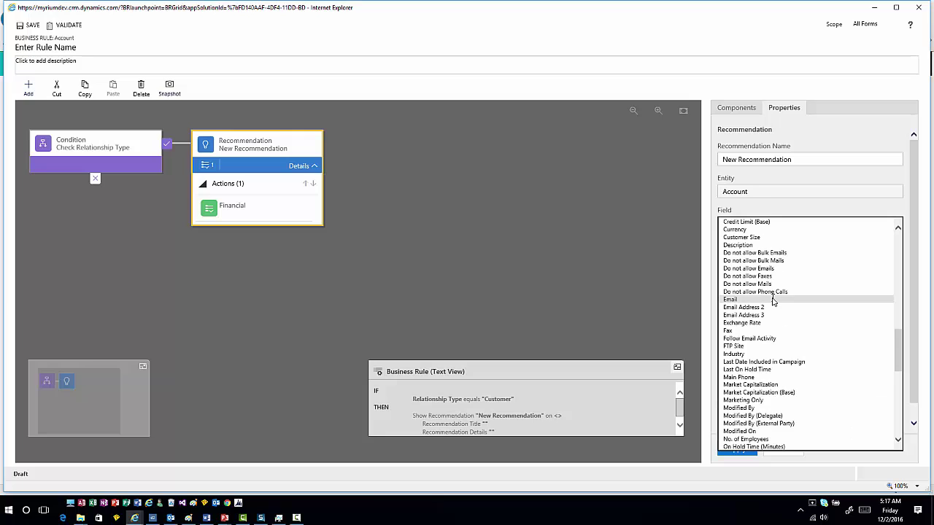
{"action": "left_click", "coordinate": [757, 356]}
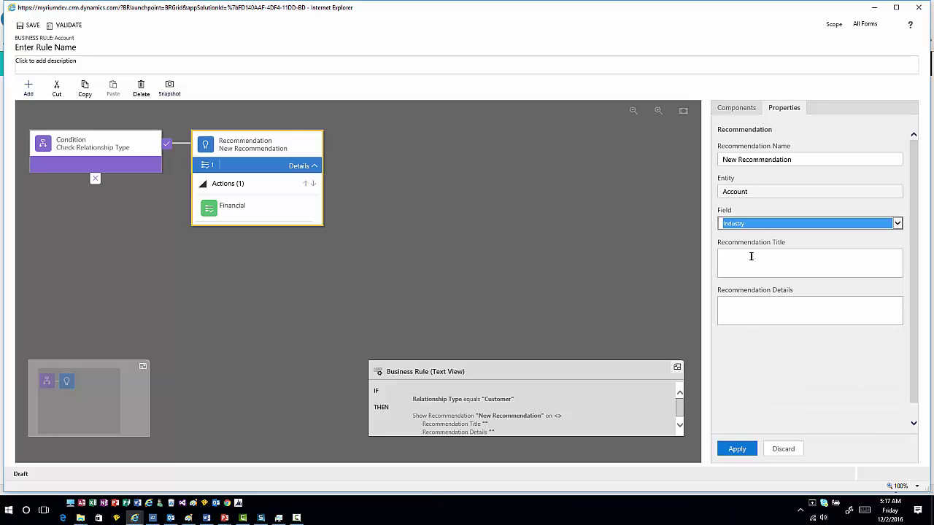
Give the recommendation the title "Industry Recommendation" and details "We recommend that you set this field to this value.", and apply them.
{"action": "left_click", "coordinate": [749, 264]}
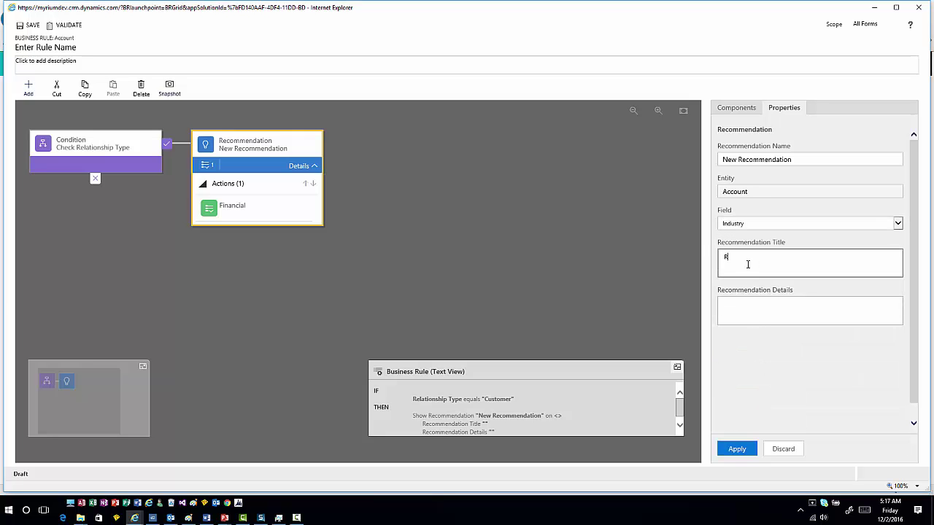
{"action": "key", "text": "BackSpace"}
{"action": "type", "text": "Industry Recommendation"}
{"action": "key", "text": "Tab"}
{"action": "type", "text": "We r"}
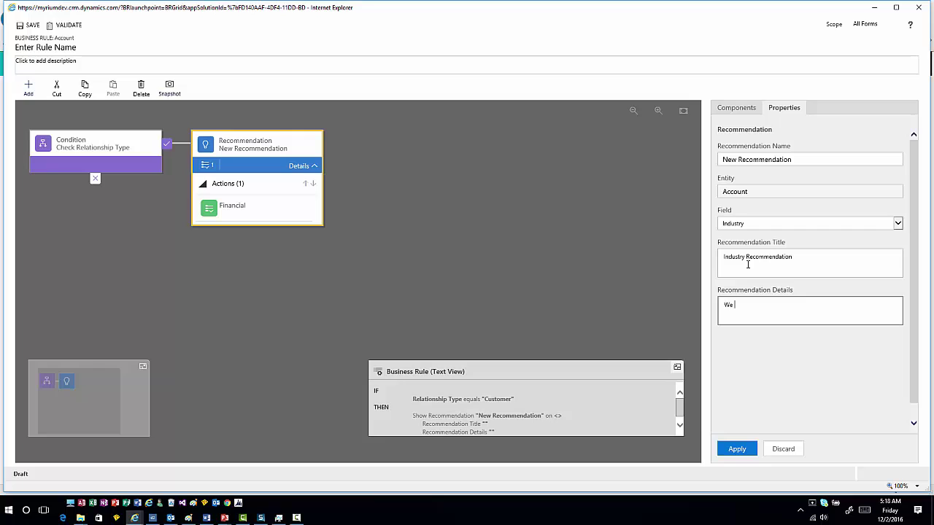
{"action": "type", "text": "ecommend that you set this field to this value."}
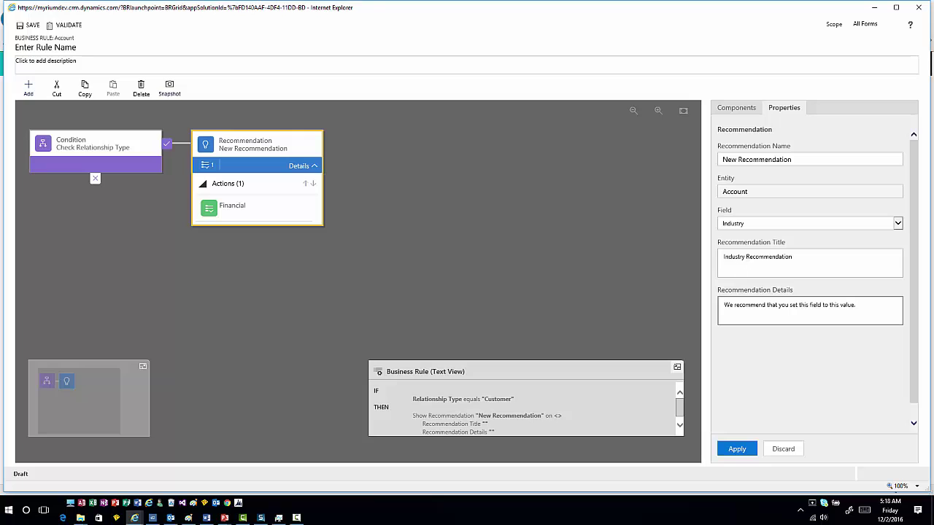
{"action": "left_click", "coordinate": [734, 448]}
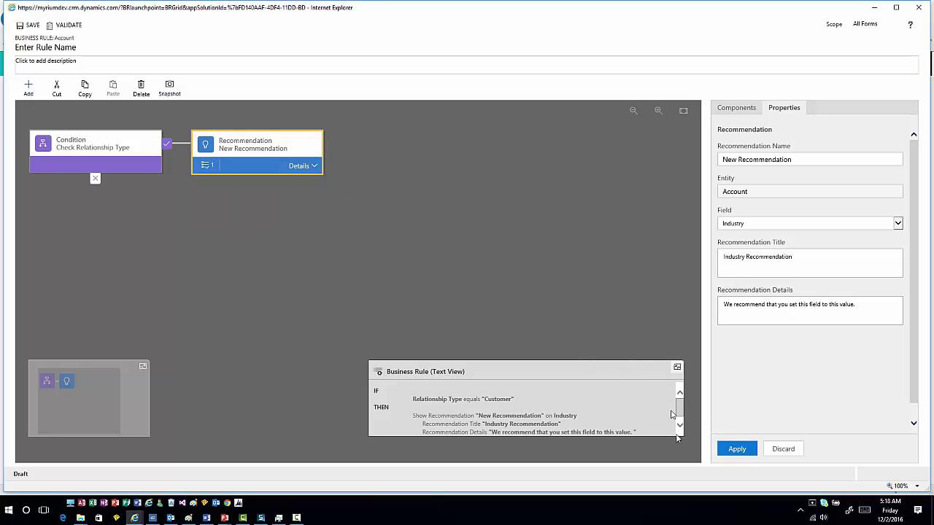
Validate, save and activate the business rule, and close its editor window.
{"action": "left_click", "coordinate": [294, 168]}
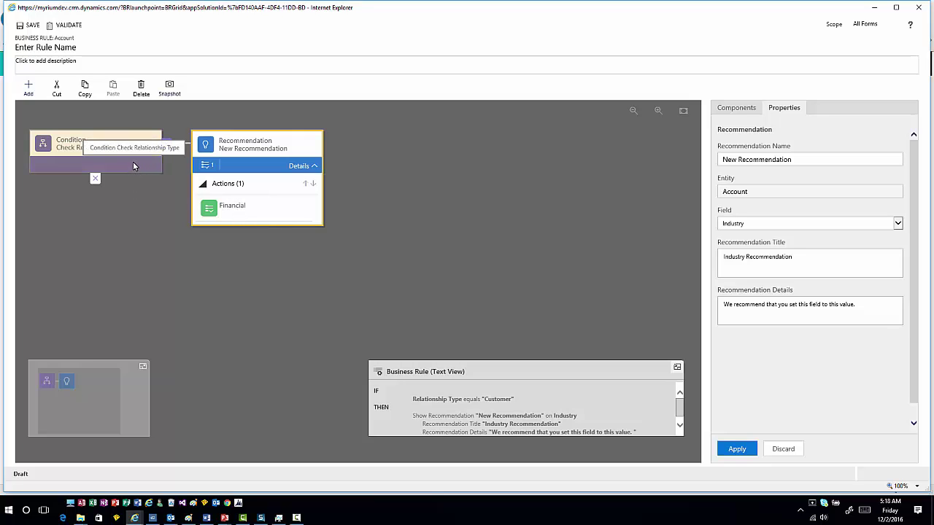
{"action": "left_click", "coordinate": [68, 28]}
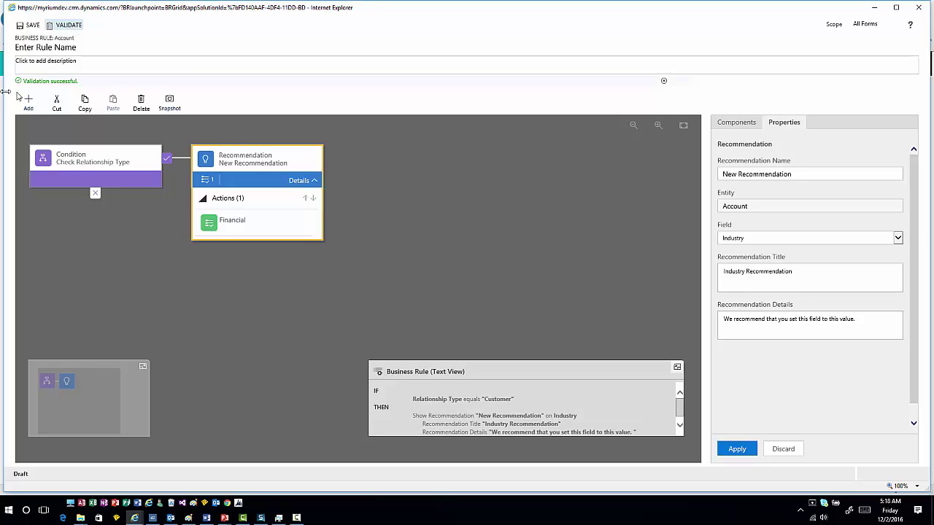
{"action": "left_click", "coordinate": [29, 25]}
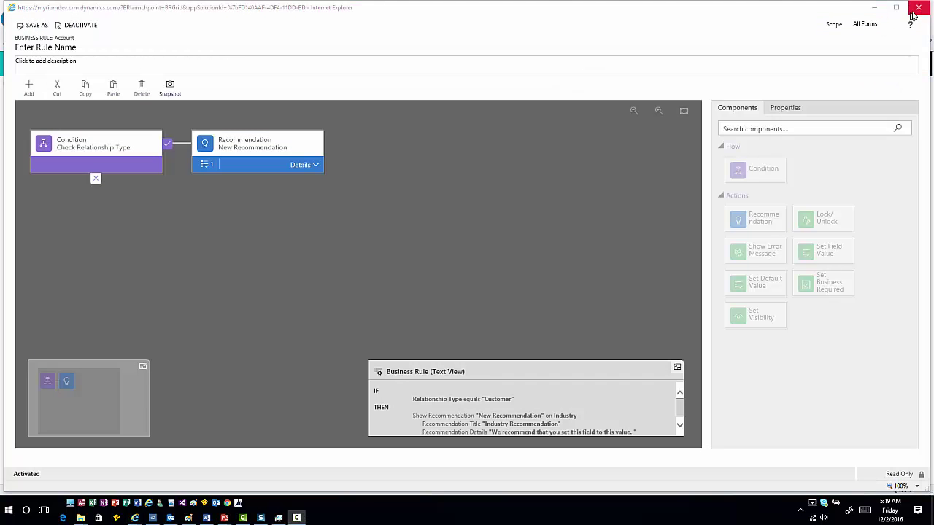
{"action": "left_click", "coordinate": [916, 9]}
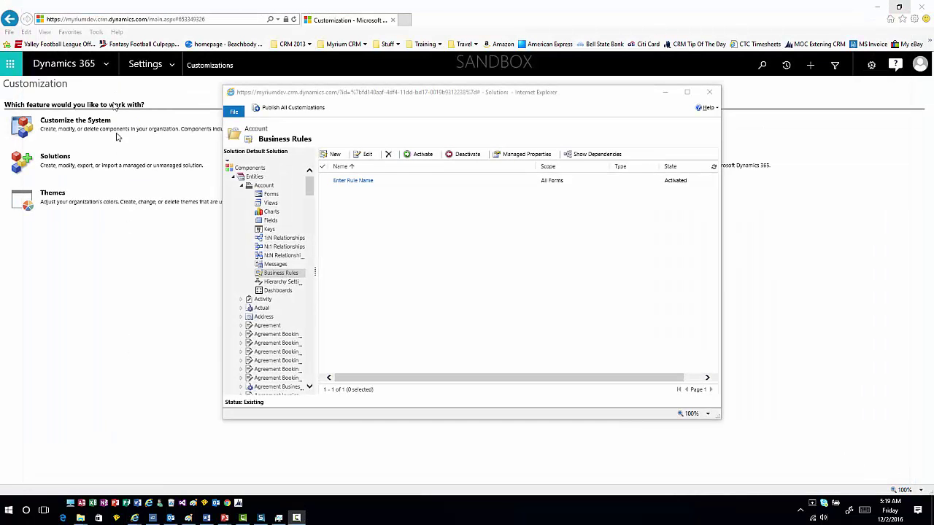
Start a new account record from Accounts in the Sales area and open its Account Name for entry.
{"action": "left_click", "coordinate": [172, 66]}
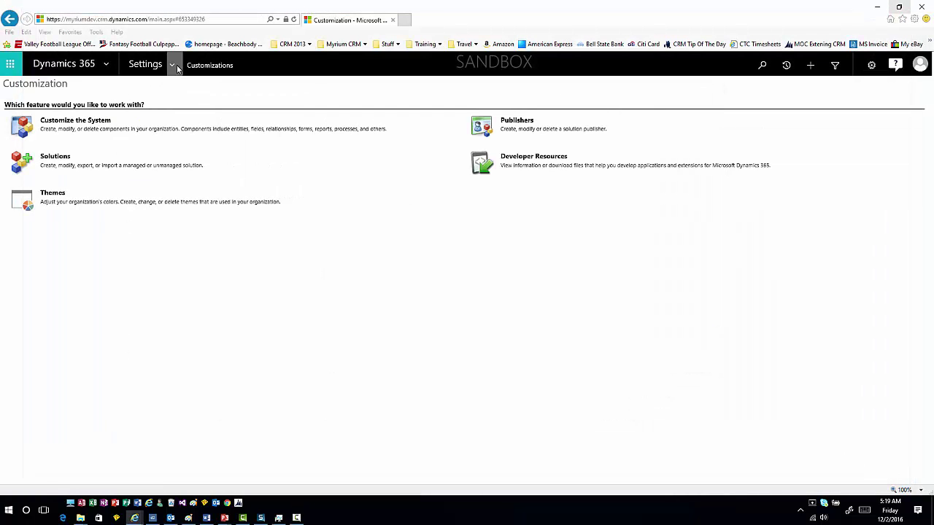
{"action": "left_click", "coordinate": [46, 119]}
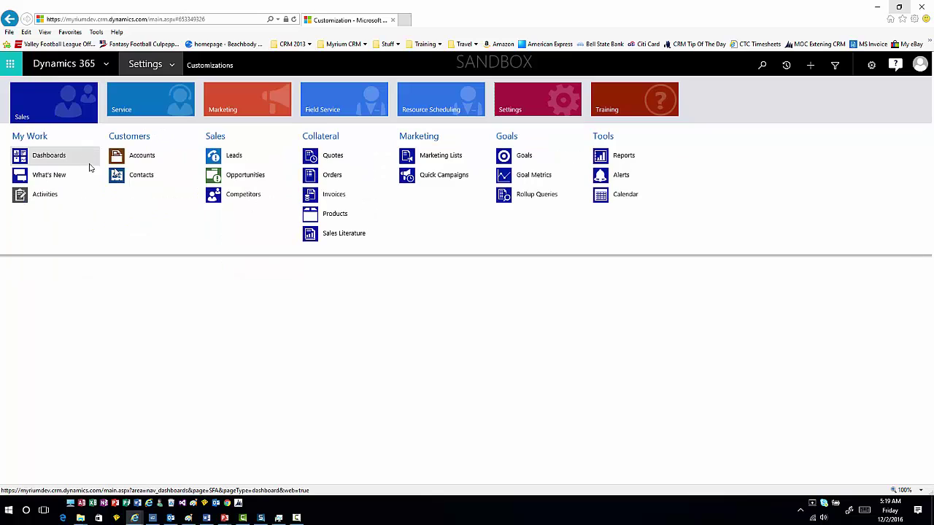
{"action": "left_click", "coordinate": [173, 161]}
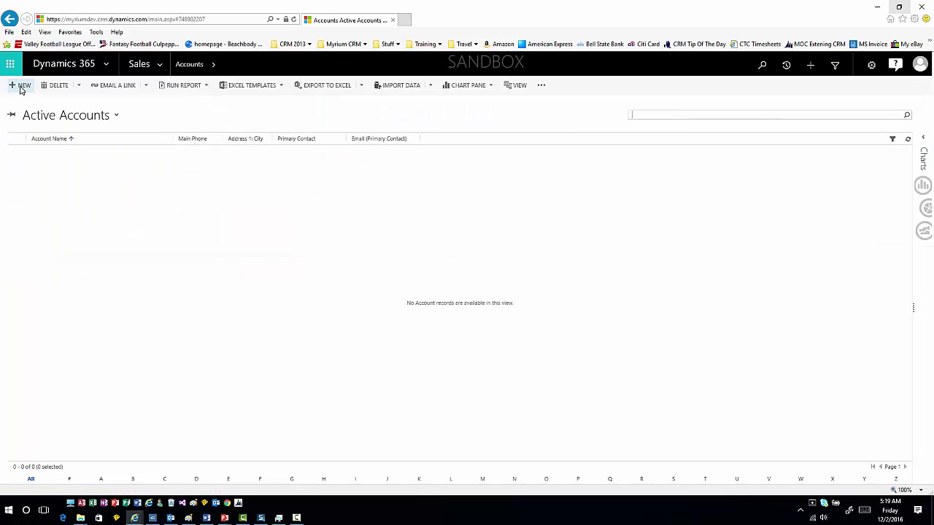
{"action": "left_click", "coordinate": [22, 87]}
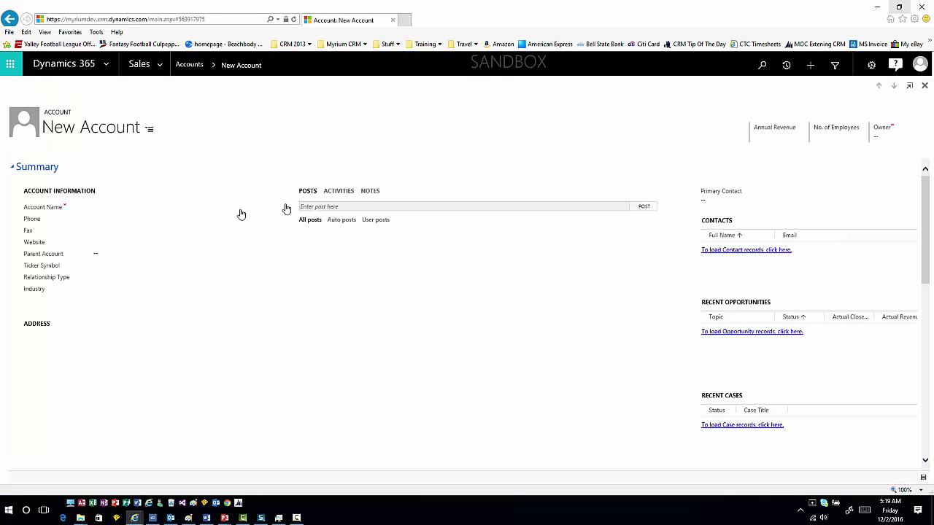
{"action": "left_click", "coordinate": [186, 207]}
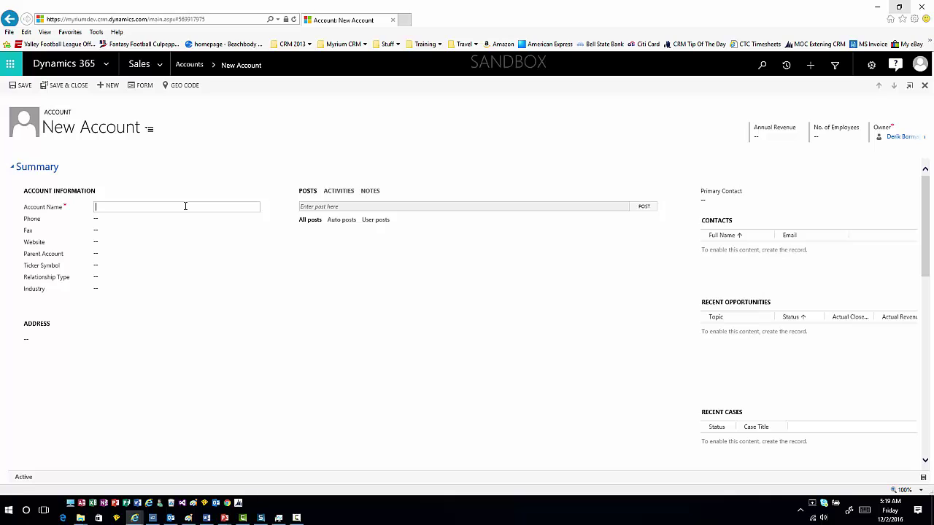
Name the new account "Sample Account" and set its Relationship Type to Customer.
{"action": "type", "text": "Sample Account"}
{"action": "key", "text": "Tab"}
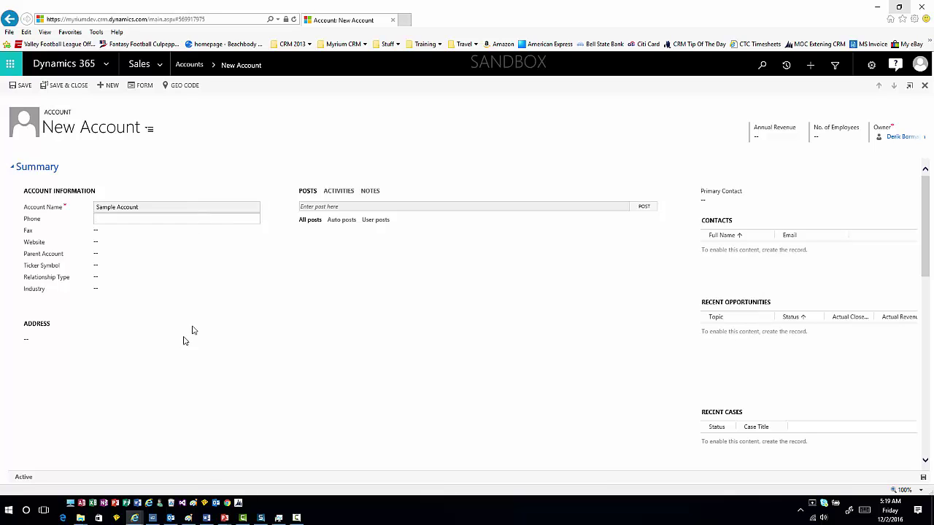
{"action": "left_click", "coordinate": [175, 283]}
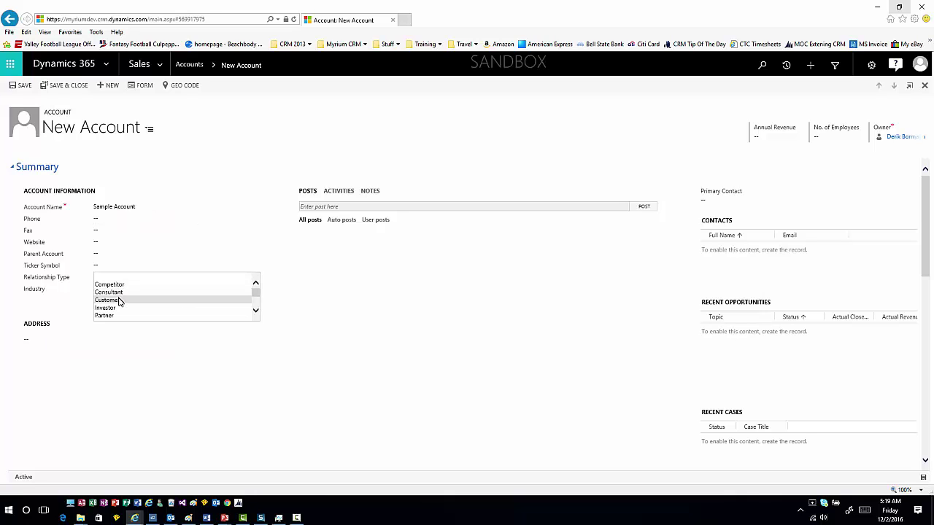
{"action": "left_click", "coordinate": [119, 300]}
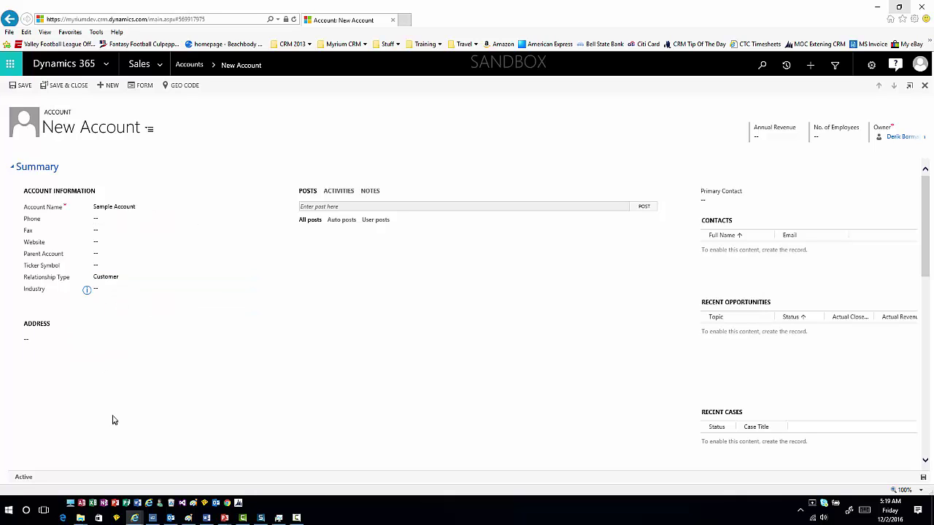
Open the Industry recommendation, apply it, and set the account's Industry to Financial.
{"action": "left_click", "coordinate": [86, 291]}
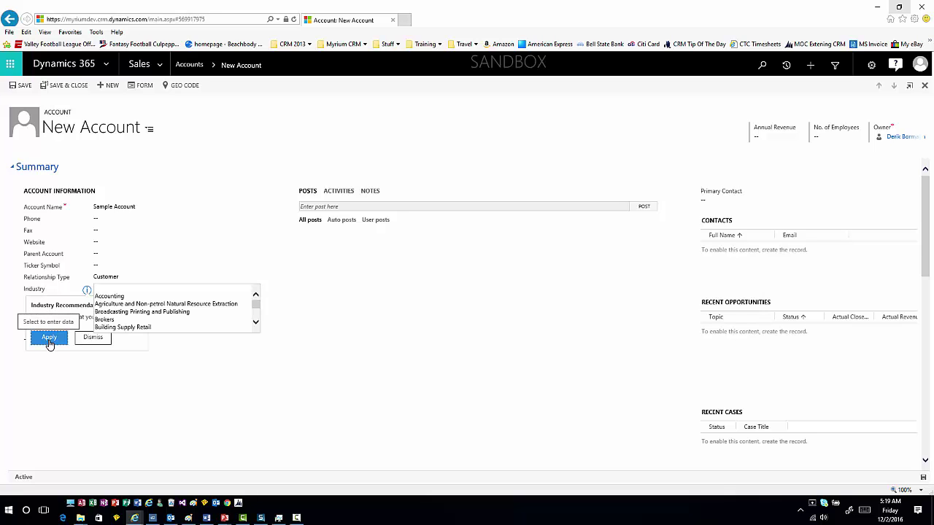
{"action": "left_click", "coordinate": [49, 342]}
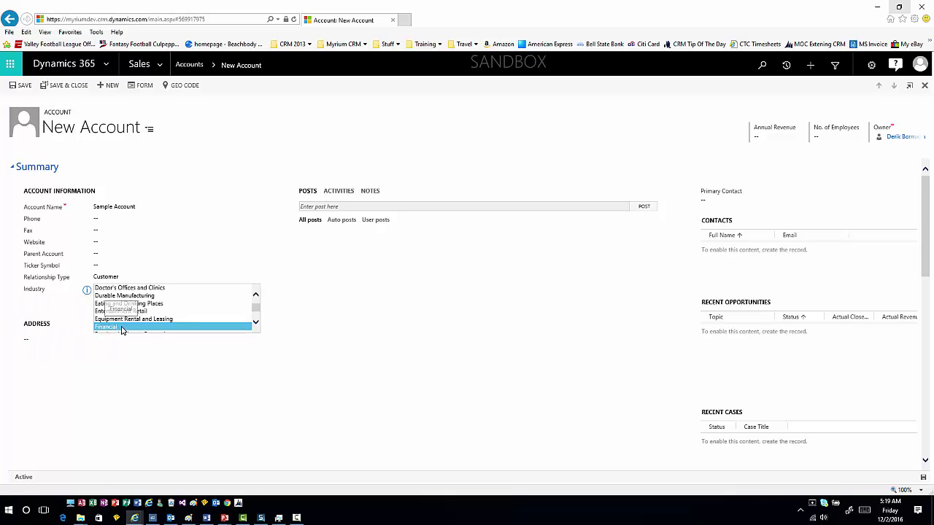
{"action": "left_click", "coordinate": [122, 327]}
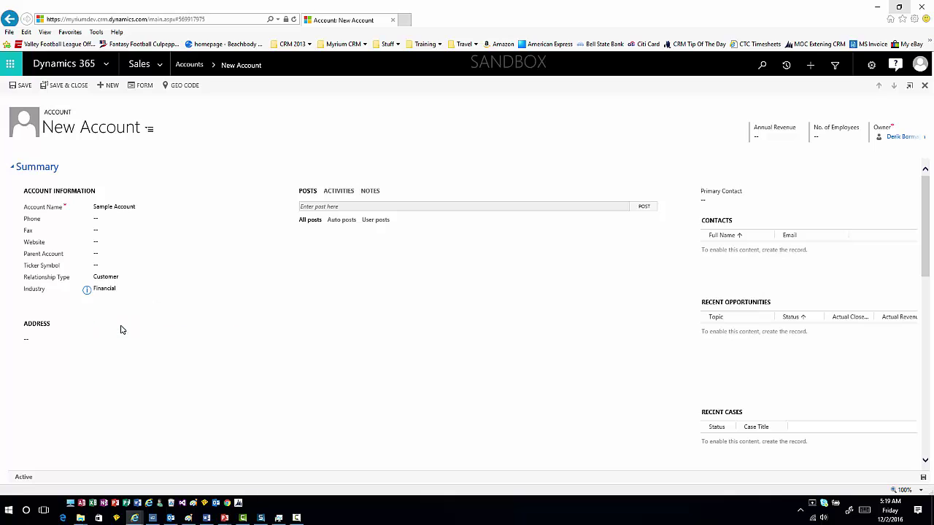